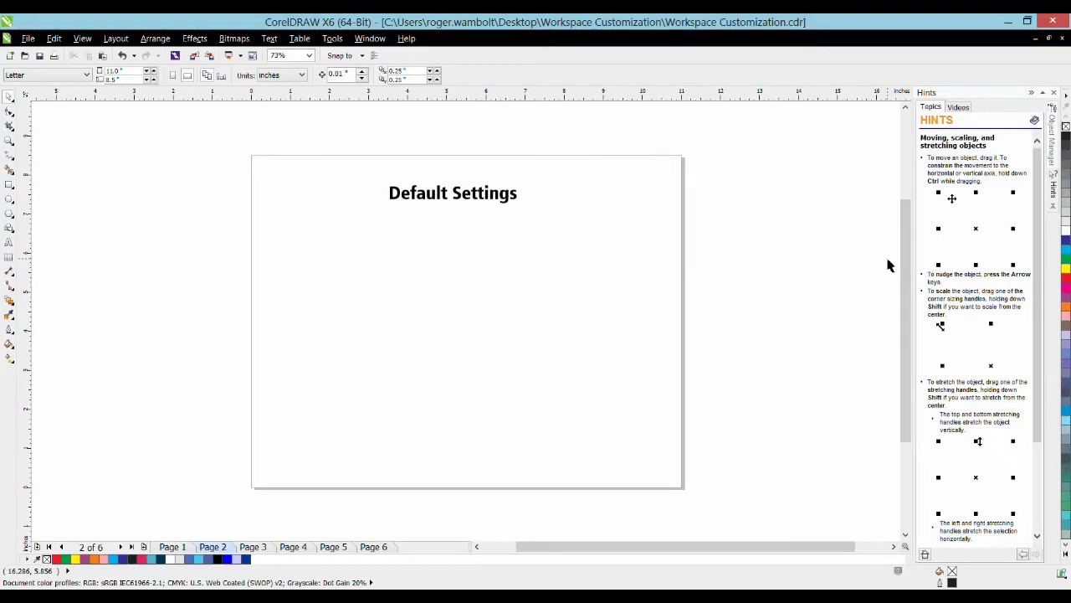
# Open the Object Styles docker from Window > Dockers and expand Default Object Properties.
pyautogui.click(370, 38)
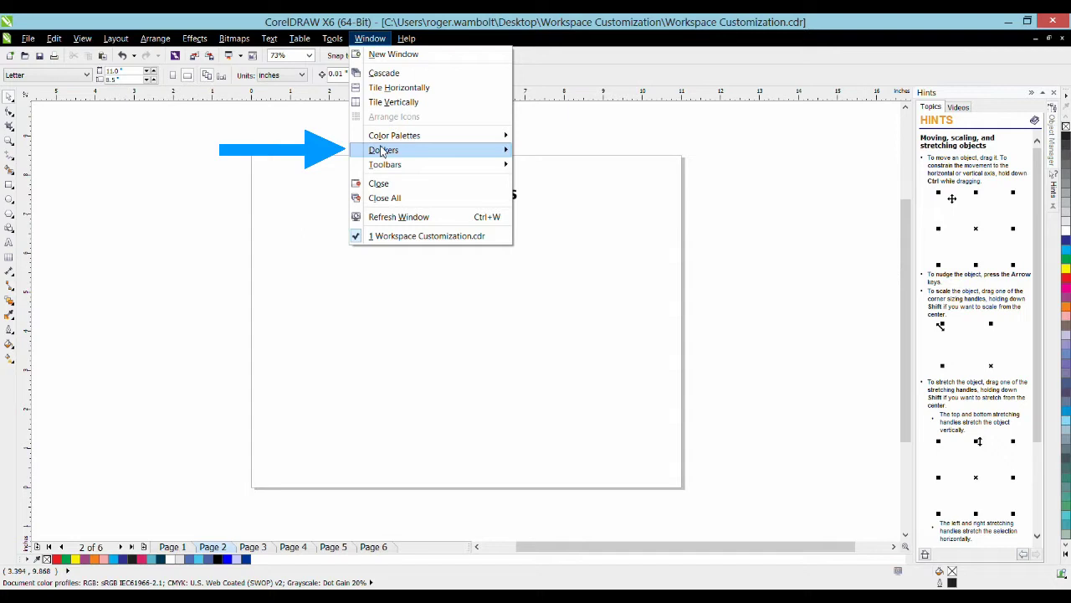
pyautogui.moveTo(383, 151)
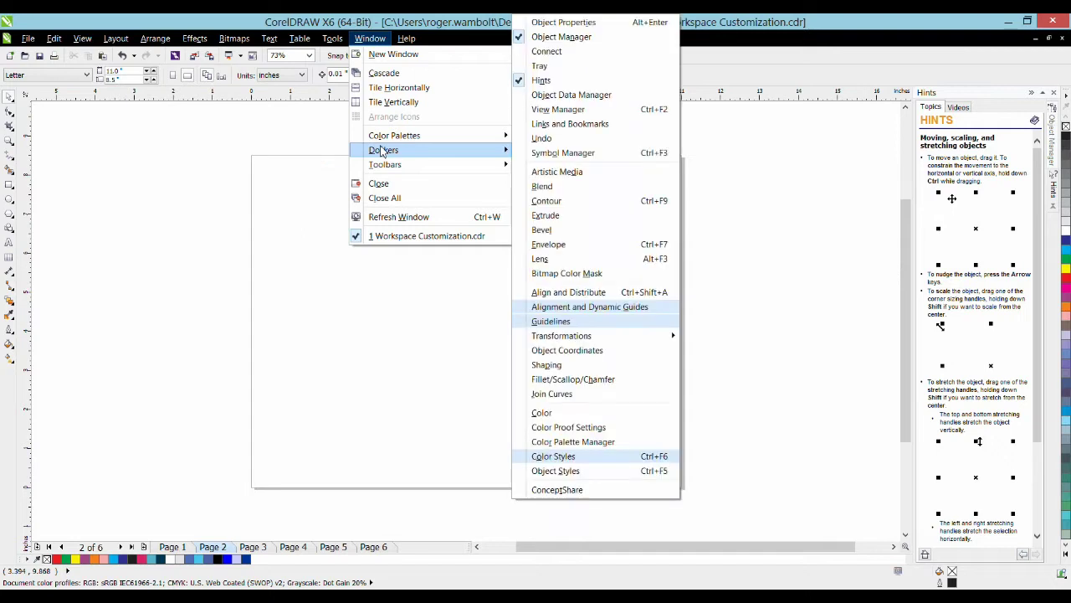
pyautogui.click(582, 474)
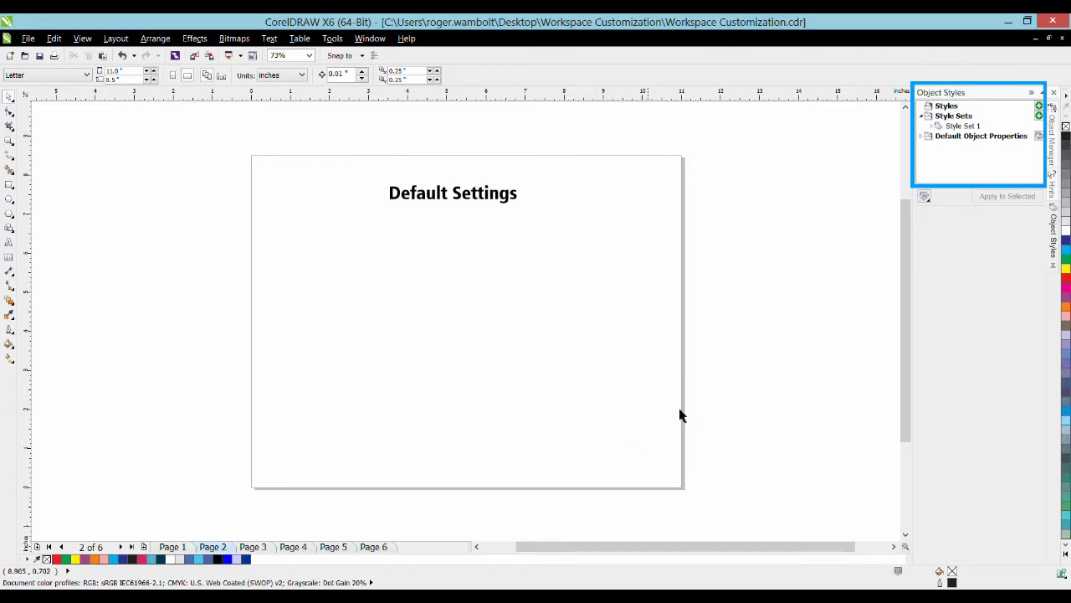
pyautogui.click(923, 138)
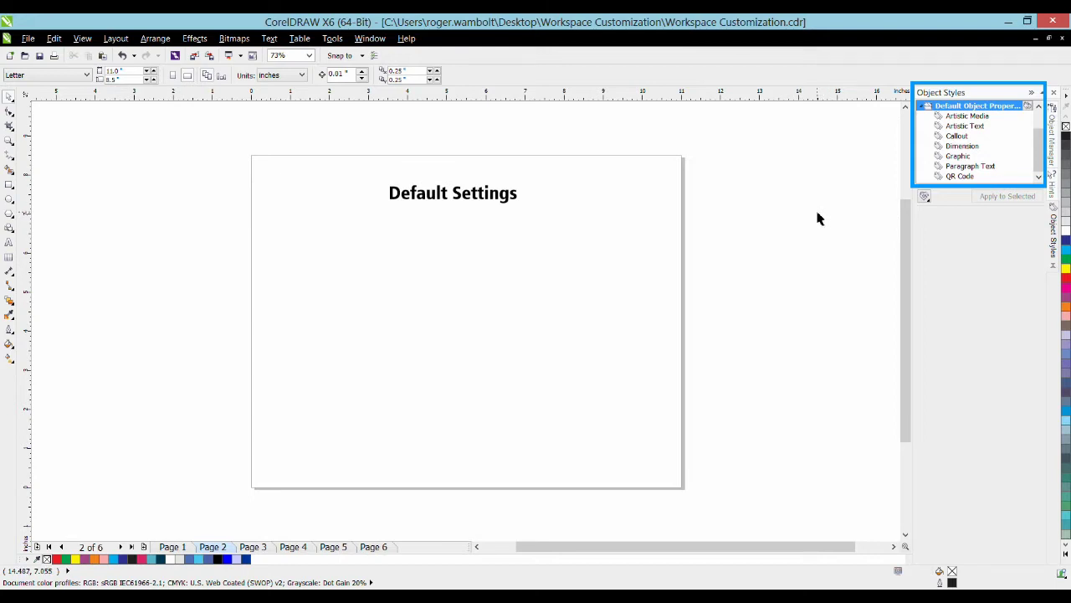
# Set the Artistic Text default style to Arial Black with a red fill.
pyautogui.click(963, 126)
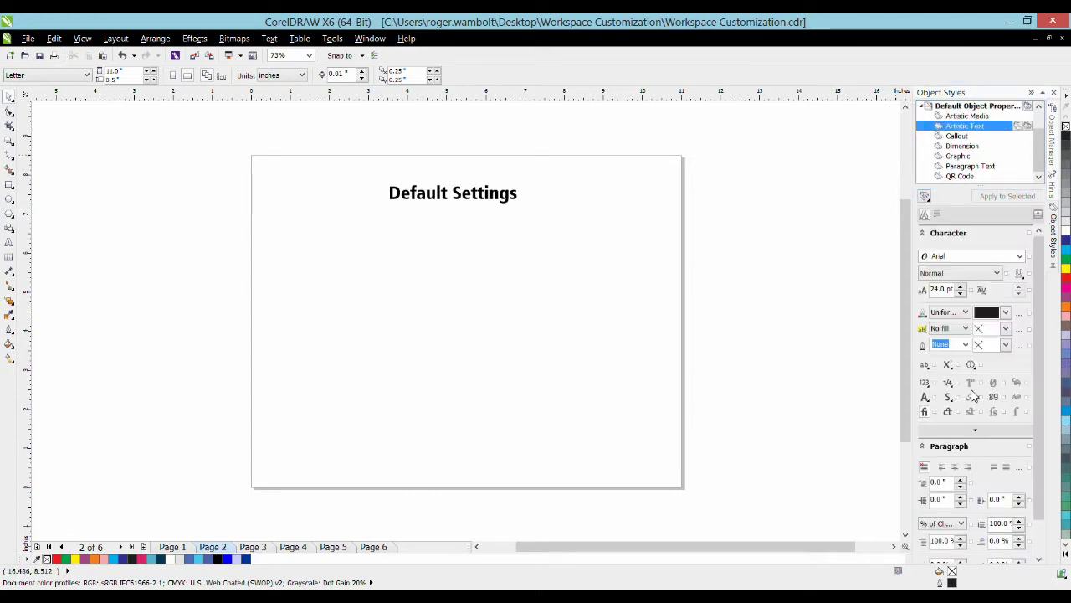
pyautogui.click(1019, 257)
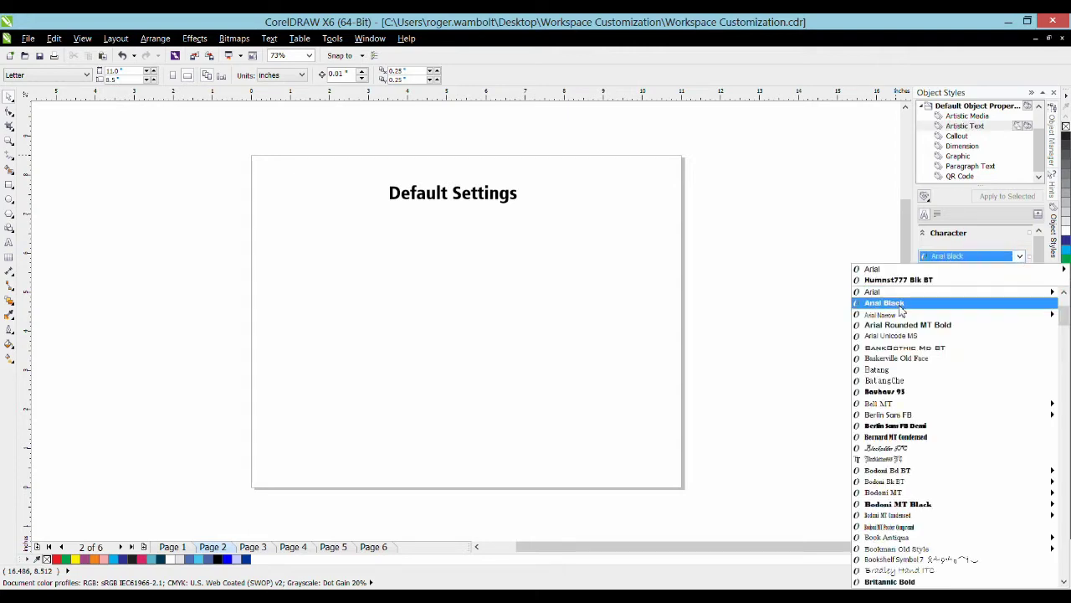
pyautogui.click(902, 304)
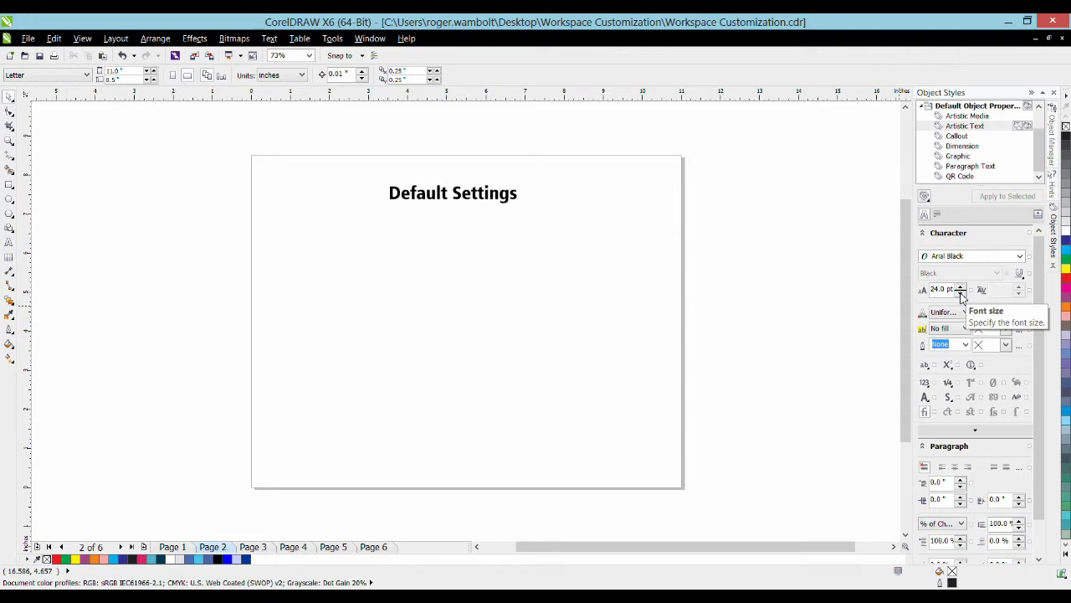
pyautogui.click(1005, 314)
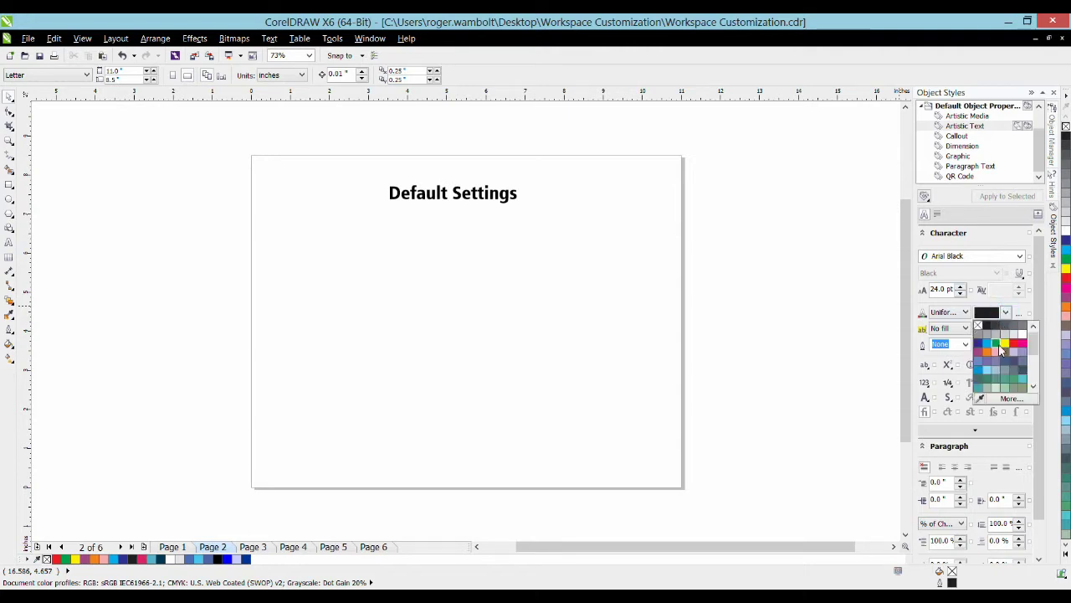
pyautogui.click(1014, 344)
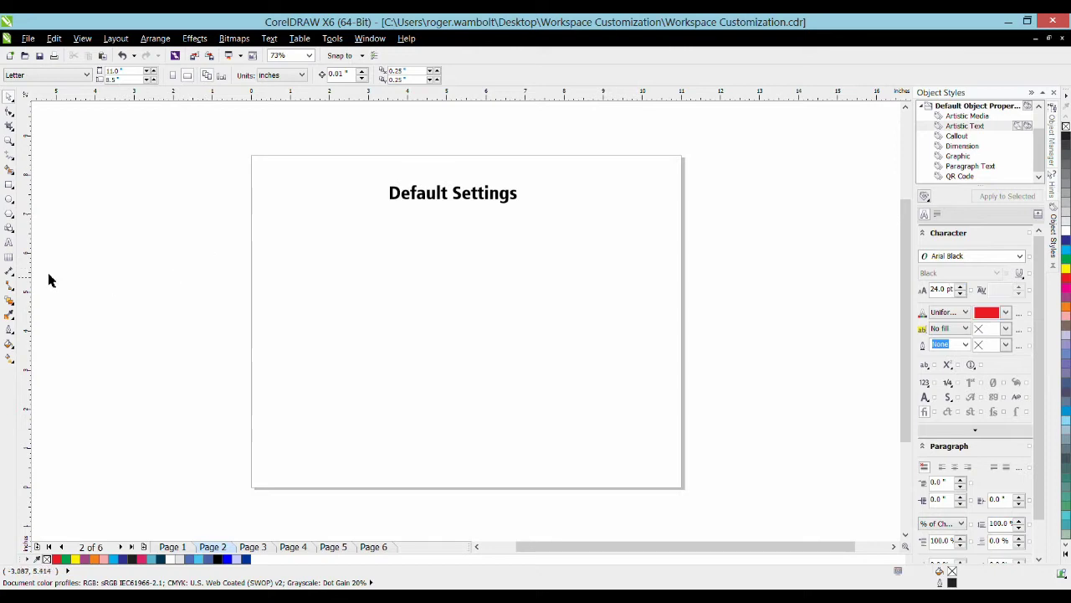
# Add a sample artistic text line reading 'Artistic Text' on the page.
pyautogui.click(9, 242)
pyautogui.click(346, 325)
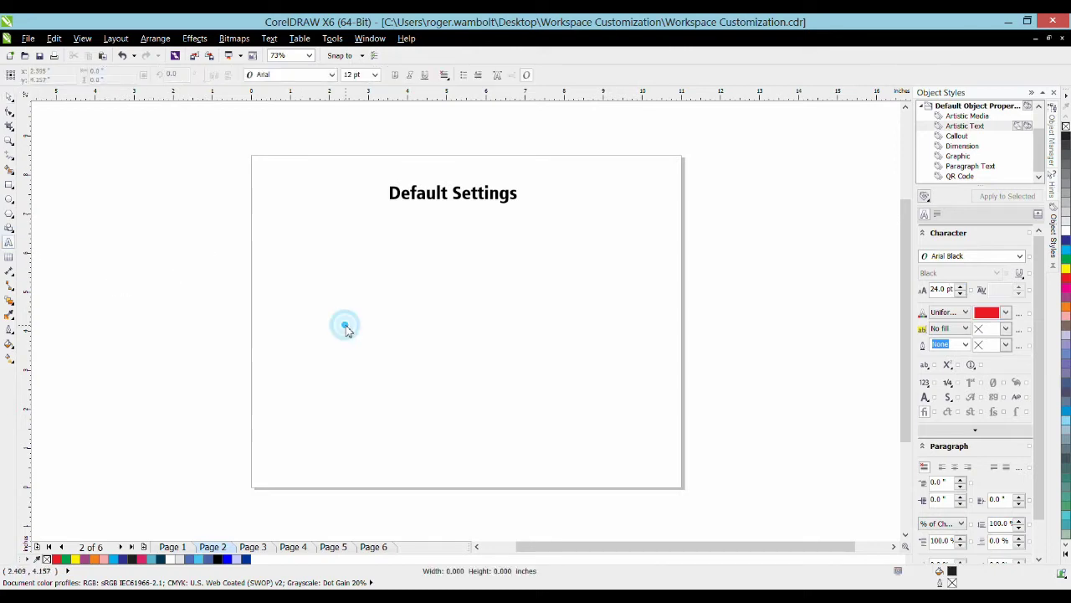
pyautogui.write('Artistic Text')
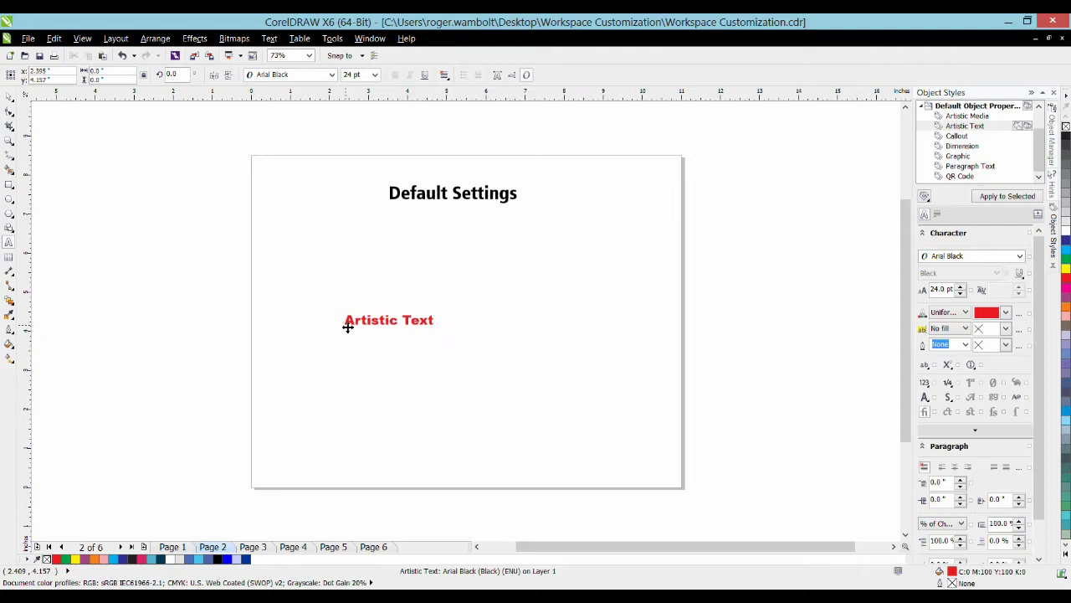
pyautogui.press('Escape')
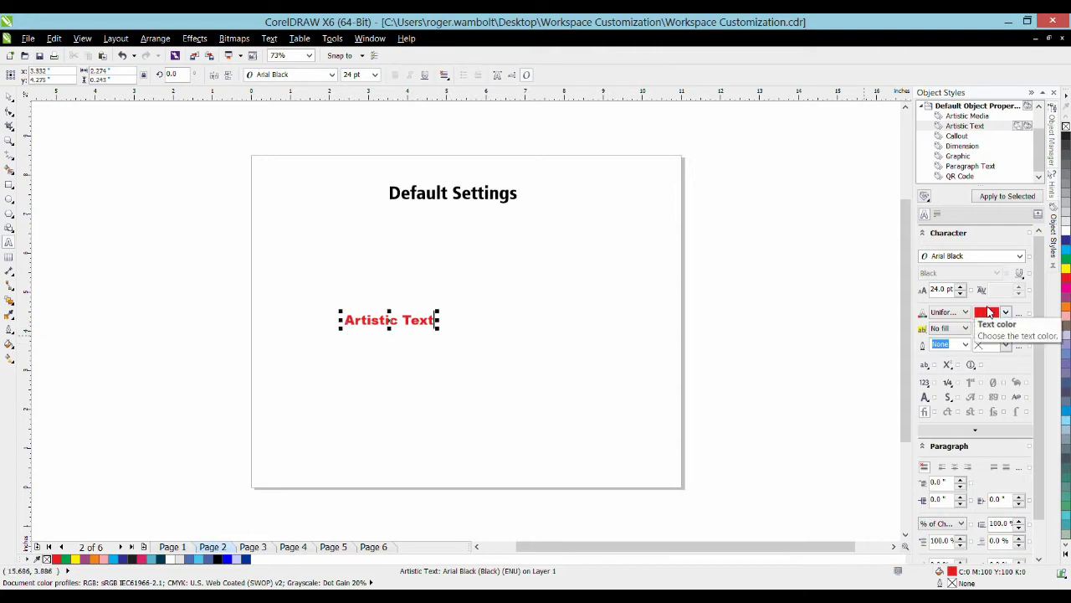
pyautogui.press('F7')
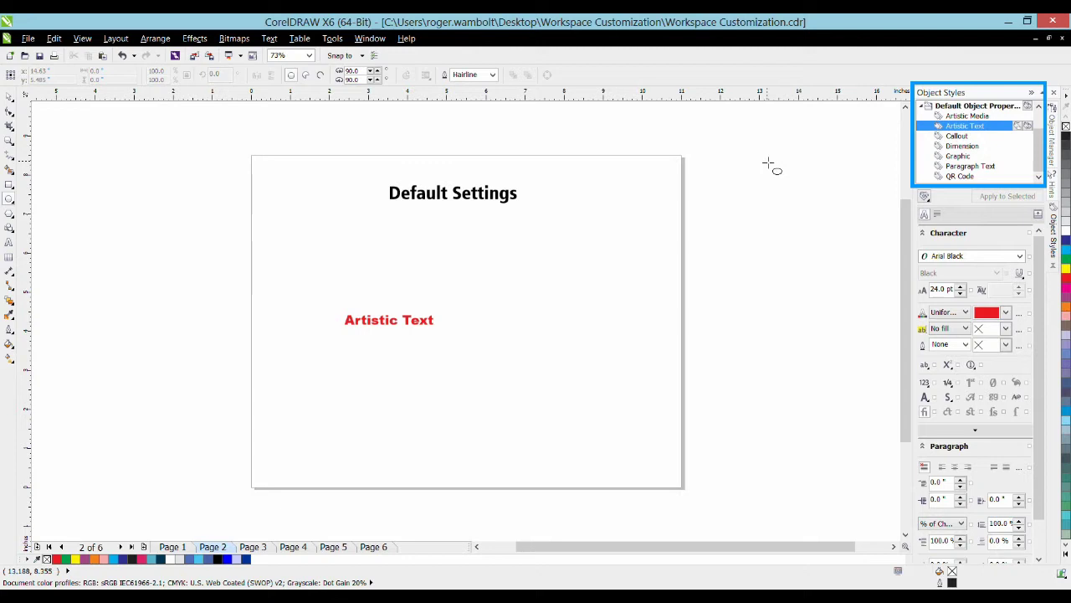
# Give the Graphic default style a 3.0 pt blue dashed outline.
pyautogui.click(955, 156)
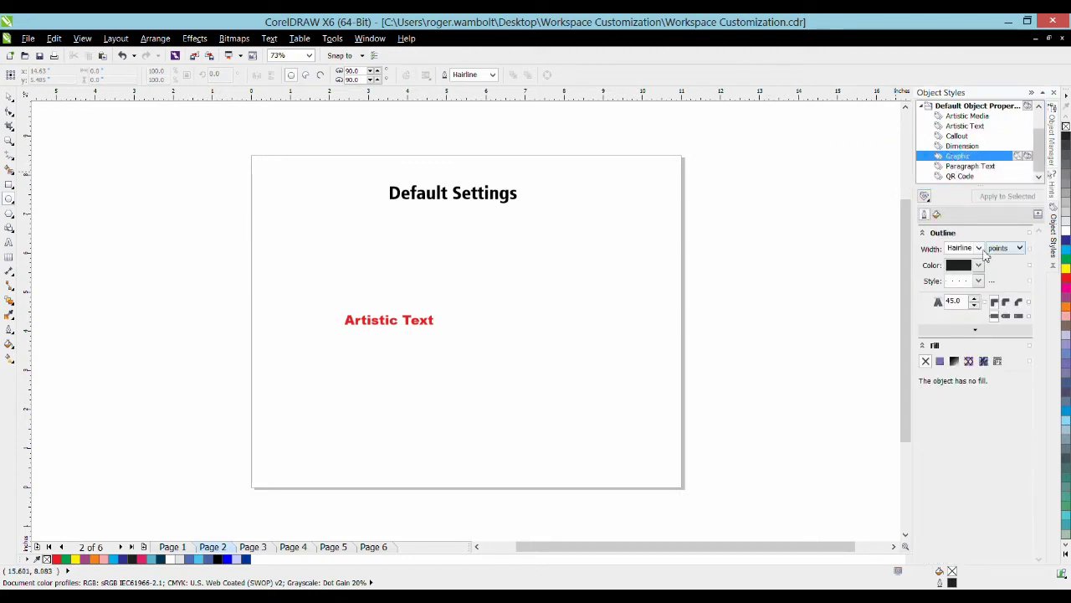
pyautogui.click(979, 248)
pyautogui.click(958, 323)
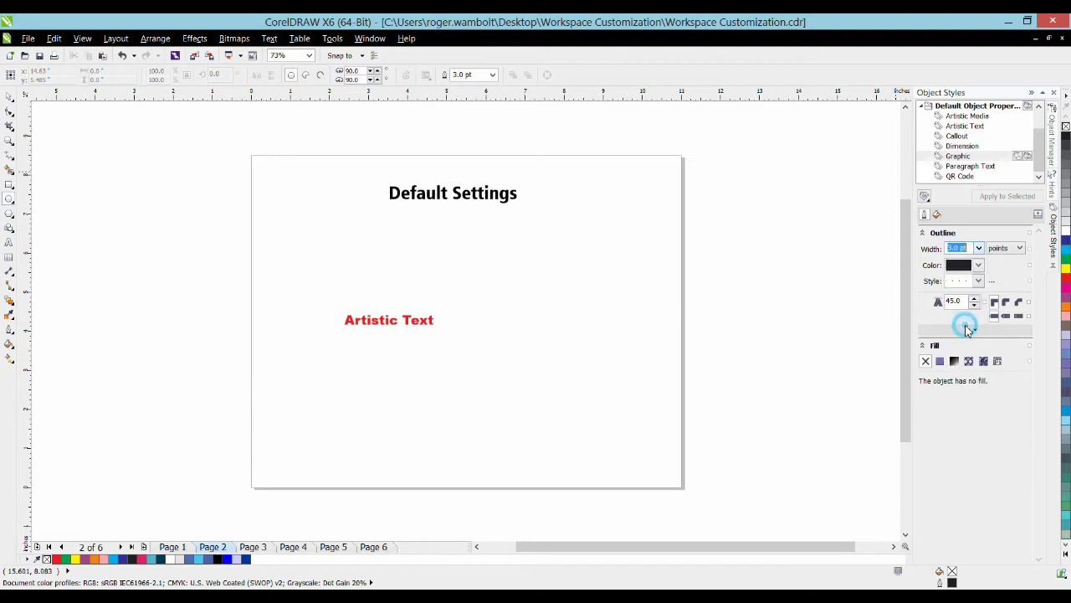
pyautogui.click(972, 266)
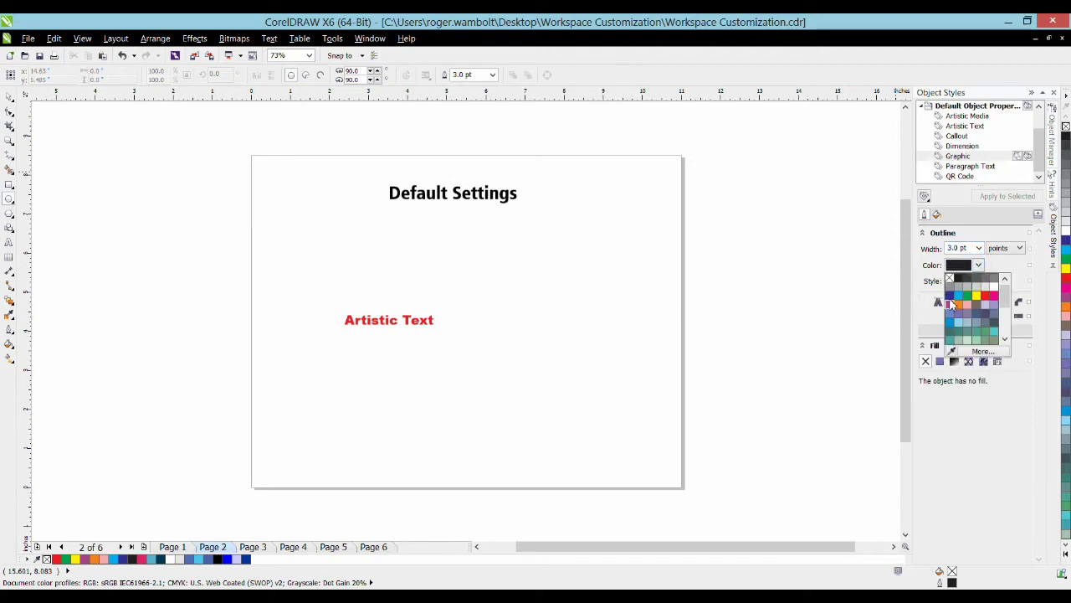
pyautogui.click(952, 296)
pyautogui.click(979, 280)
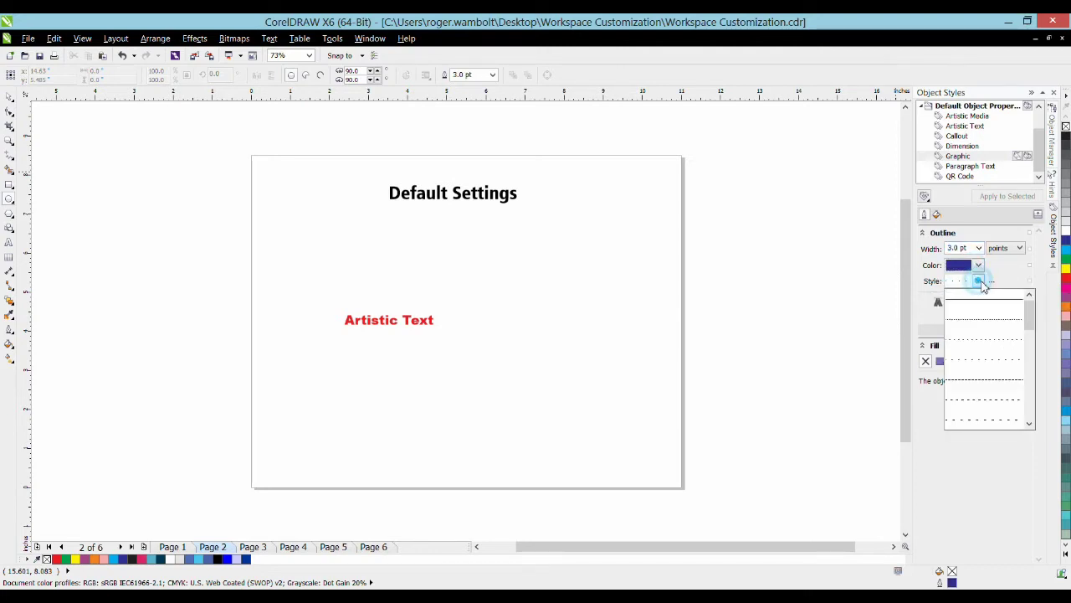
pyautogui.click(1008, 391)
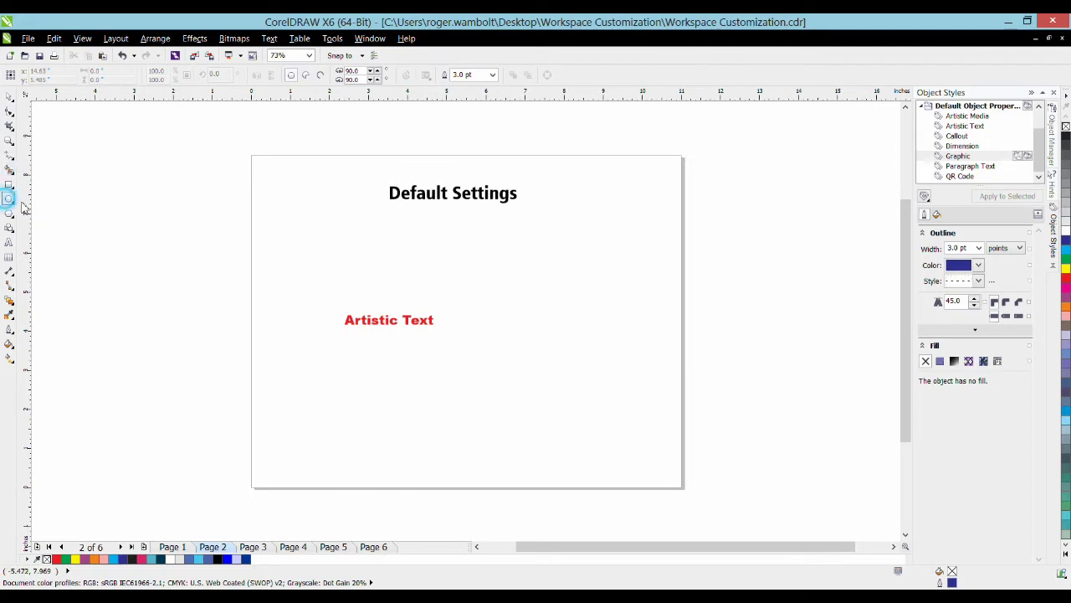
# Draw an ellipse right of the sample text, then go to Page 3, Custom Toolbars.
pyautogui.moveTo(471, 242); pyautogui.dragTo(652, 381)
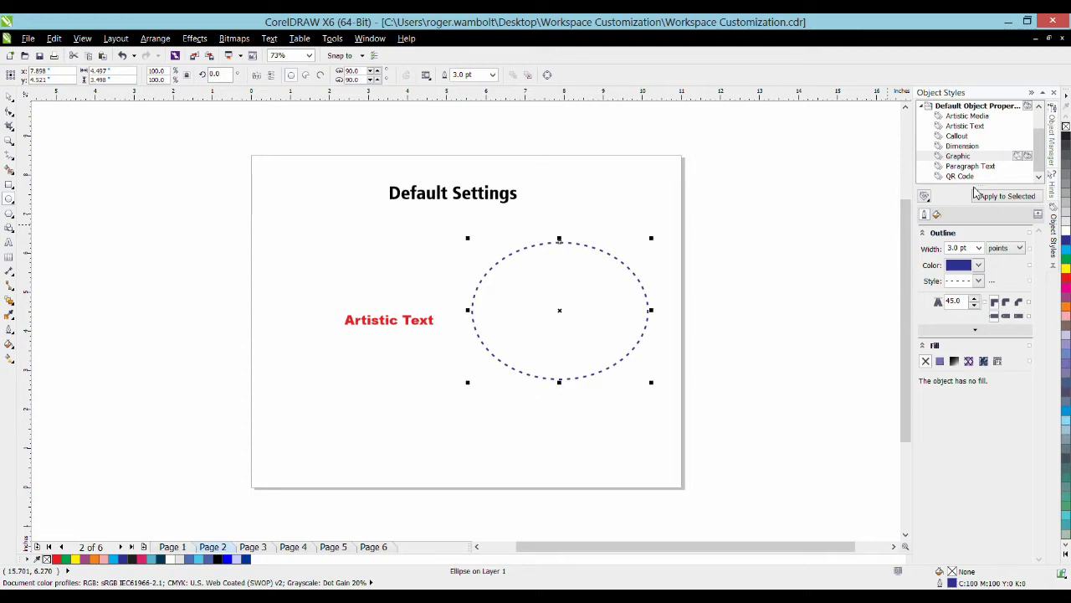
pyautogui.moveTo(962, 179)
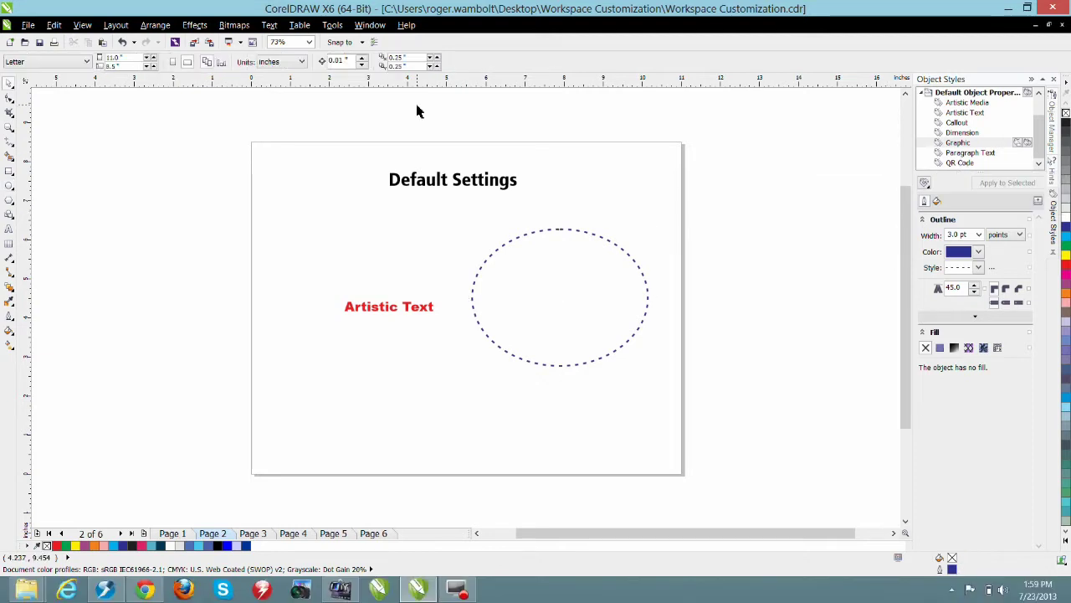
pyautogui.press('pagedown')
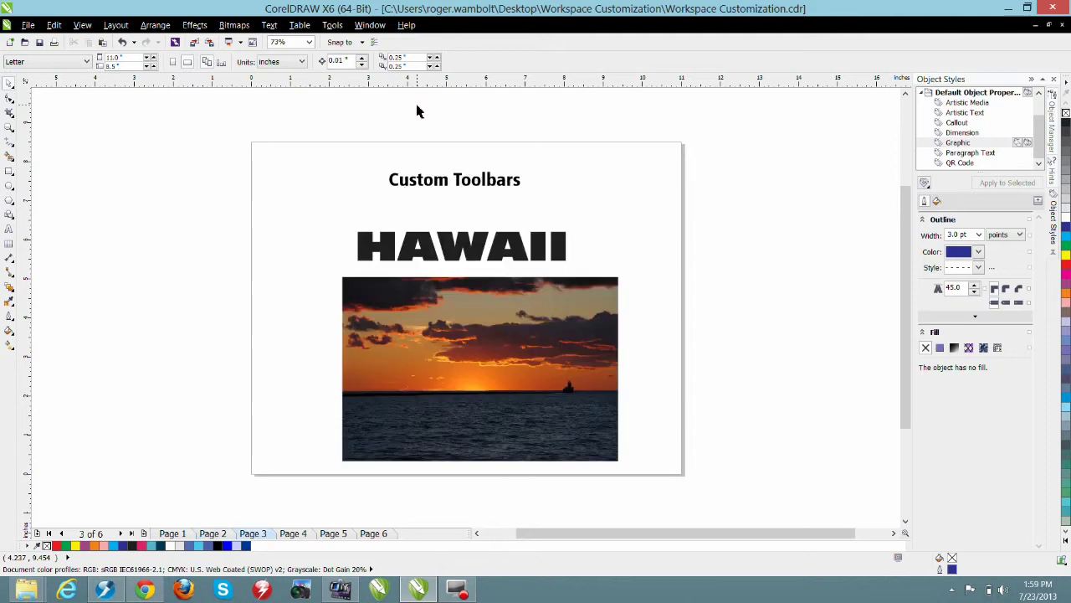
# Uncheck Lock Toolbars in the toolbar context menu.
pyautogui.rightClick(575, 66)
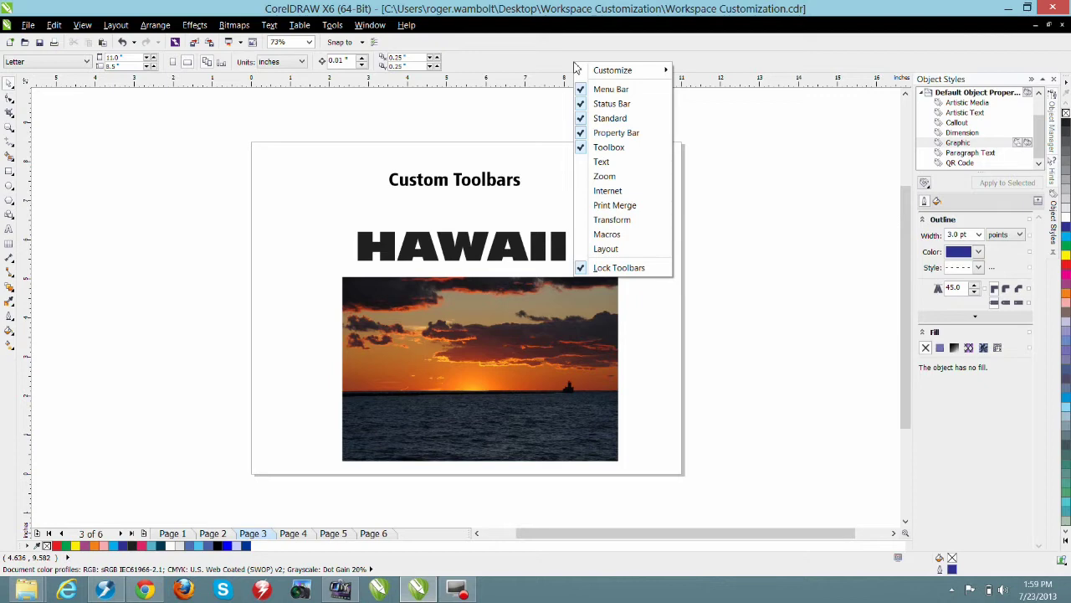
pyautogui.moveTo(594, 75)
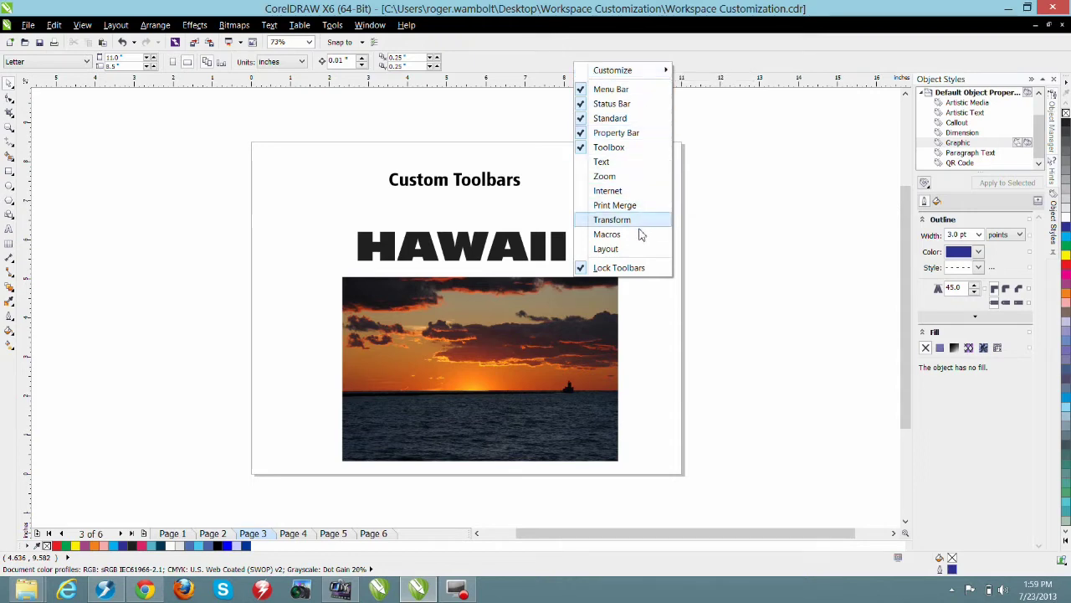
pyautogui.click(608, 270)
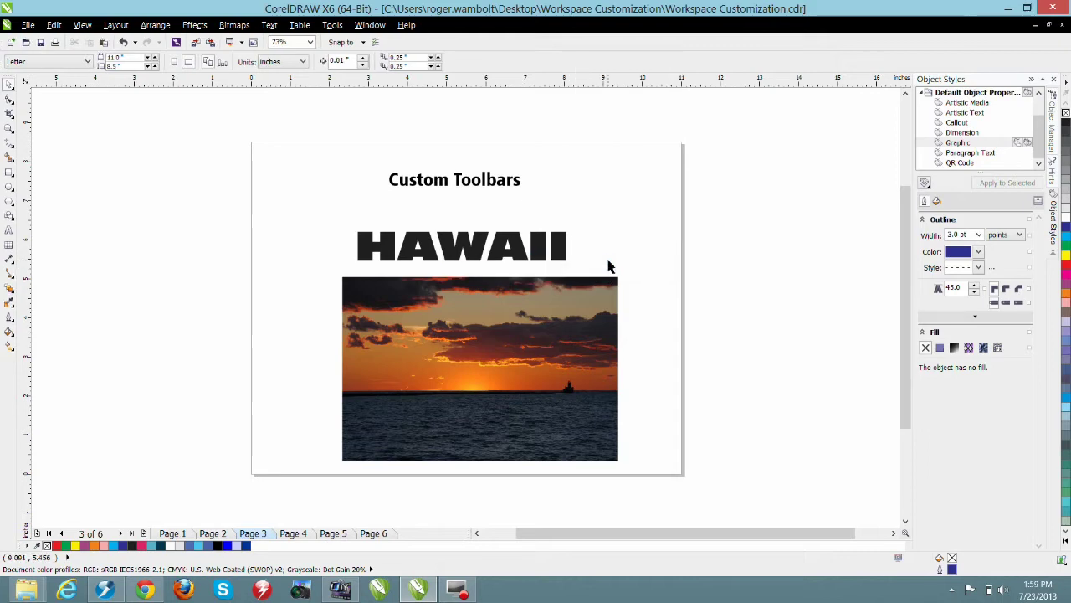
# Show the Layout toolbar and dock it in the top row, then float and redock the Property Bar.
pyautogui.rightClick(623, 63)
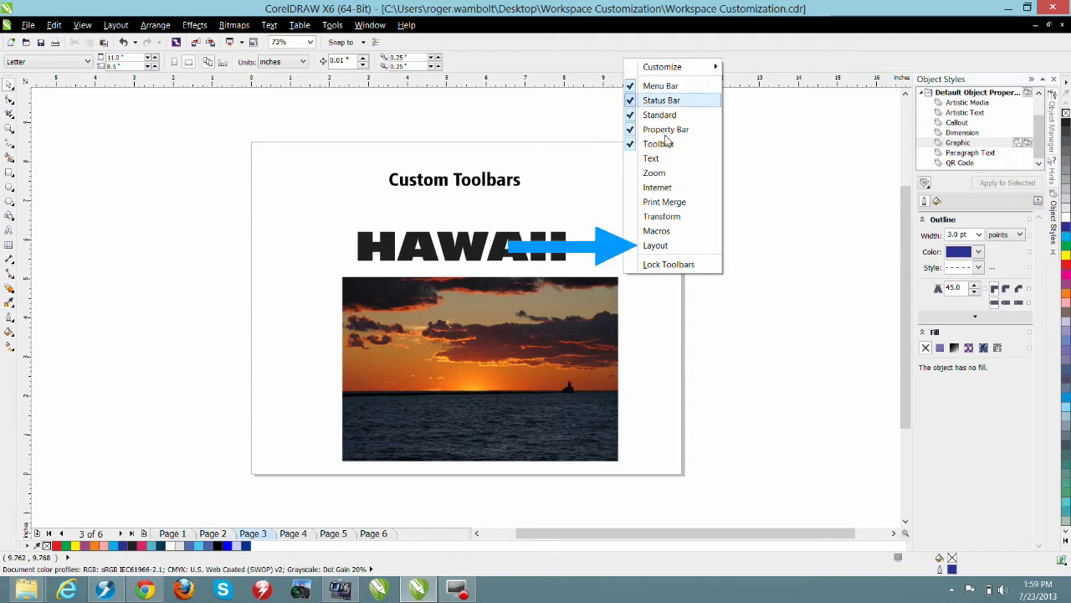
pyautogui.click(664, 247)
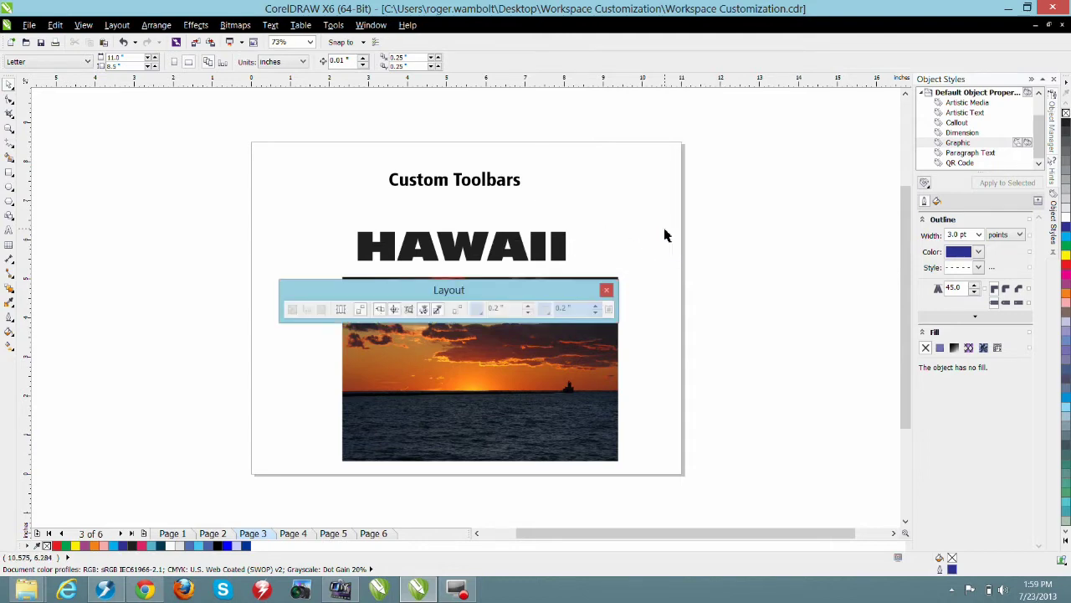
pyautogui.moveTo(505, 299); pyautogui.dragTo(733, 56)
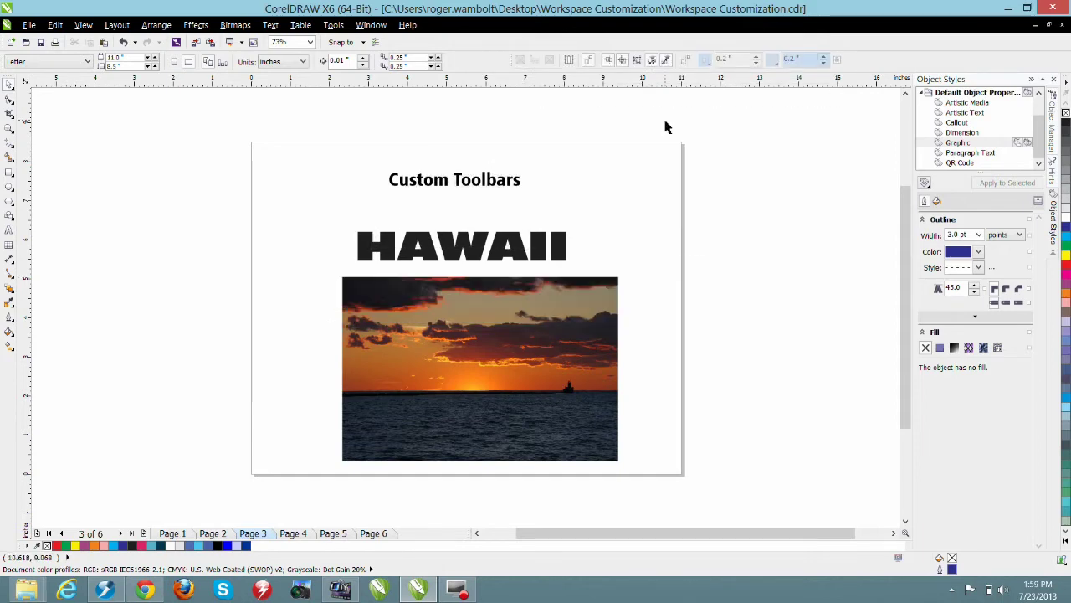
pyautogui.moveTo(518, 59)
pyautogui.mouseDown()
pyautogui.moveTo(507, 85)
pyautogui.moveTo(509, 53)
pyautogui.mouseUp()
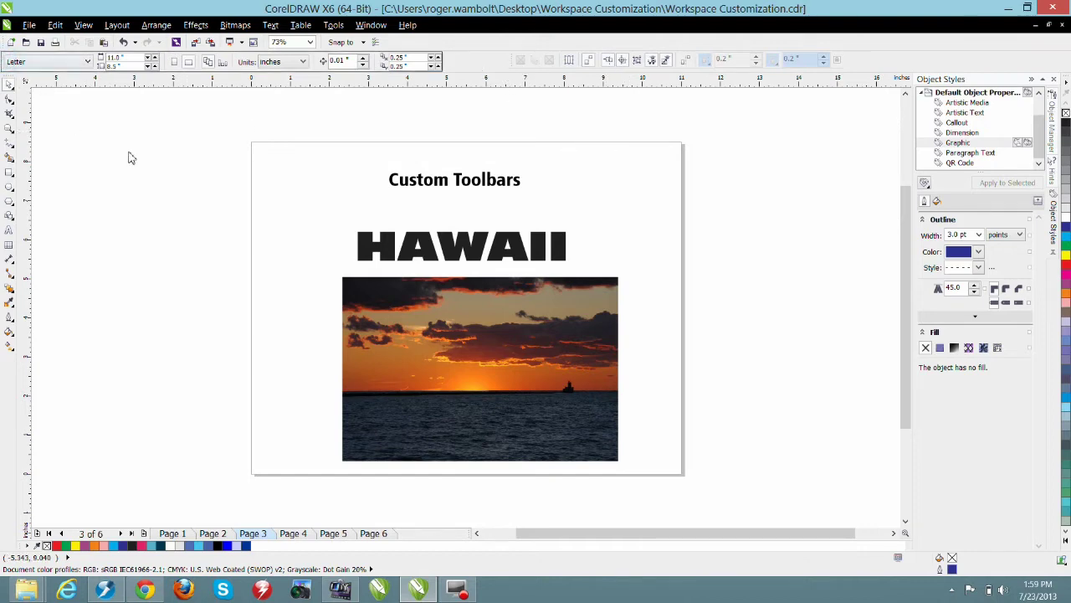
pyautogui.moveTo(130, 157); pyautogui.dragTo(253, 165)
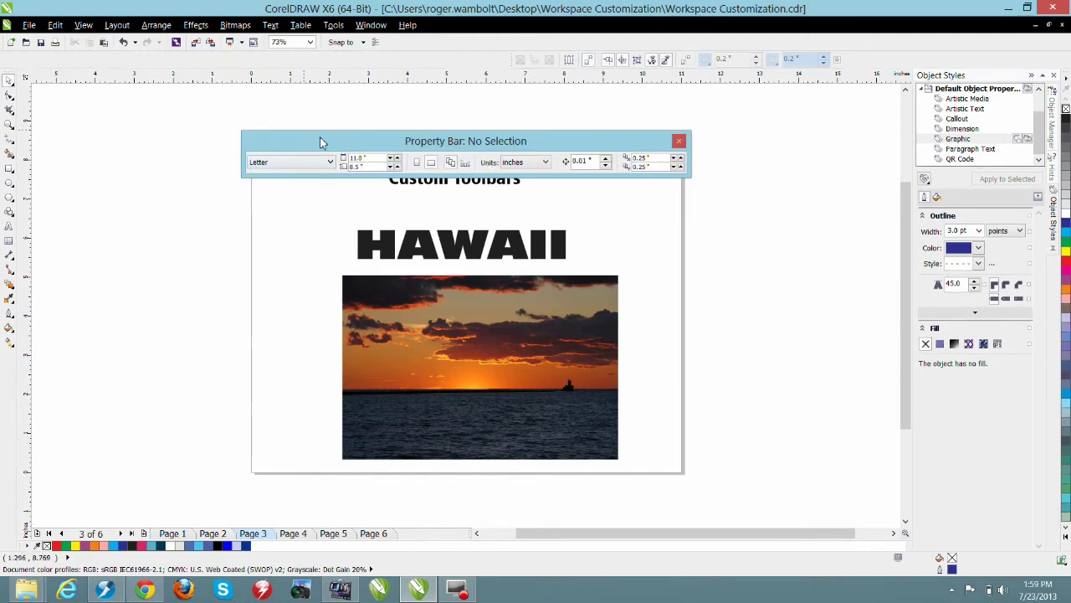
pyautogui.doubleClick(470, 142)
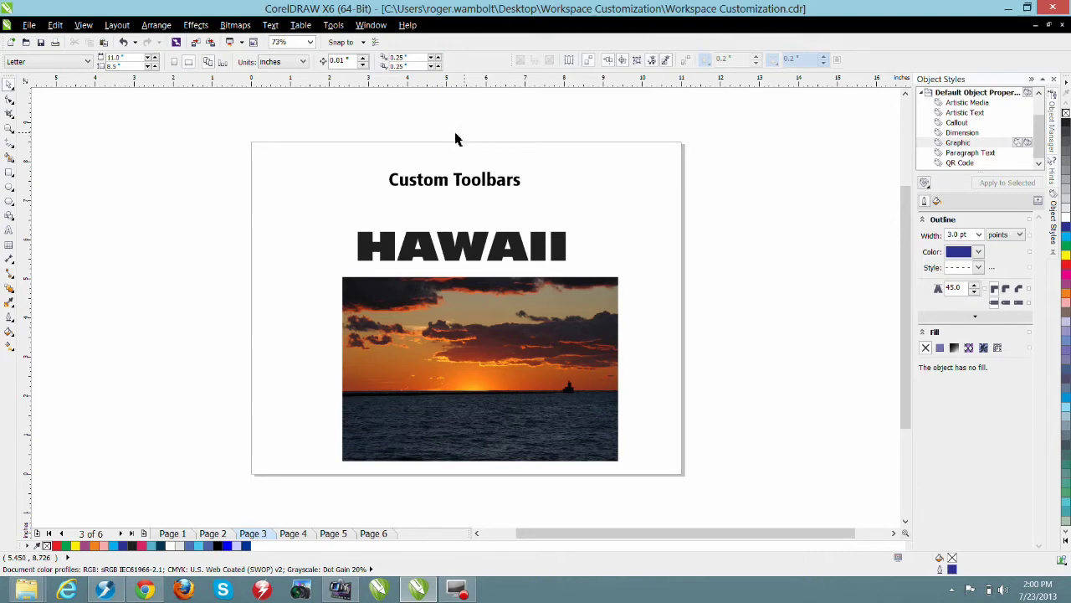
# Tear off the Interactive tools flyout as a floating toolbar and resize it to one row.
pyautogui.click(8, 291)
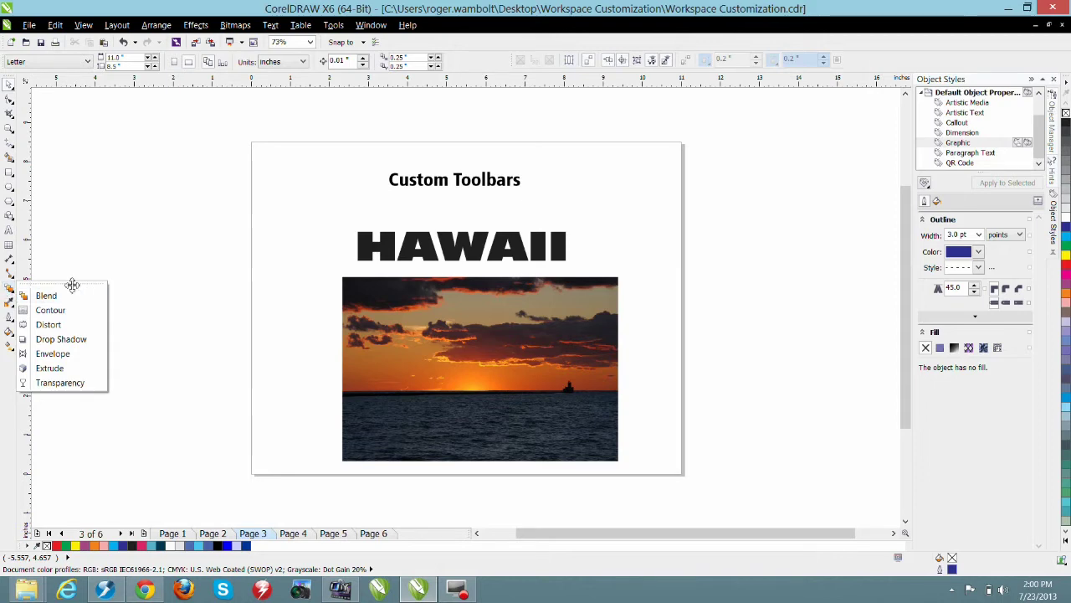
pyautogui.moveTo(72, 285); pyautogui.dragTo(193, 252)
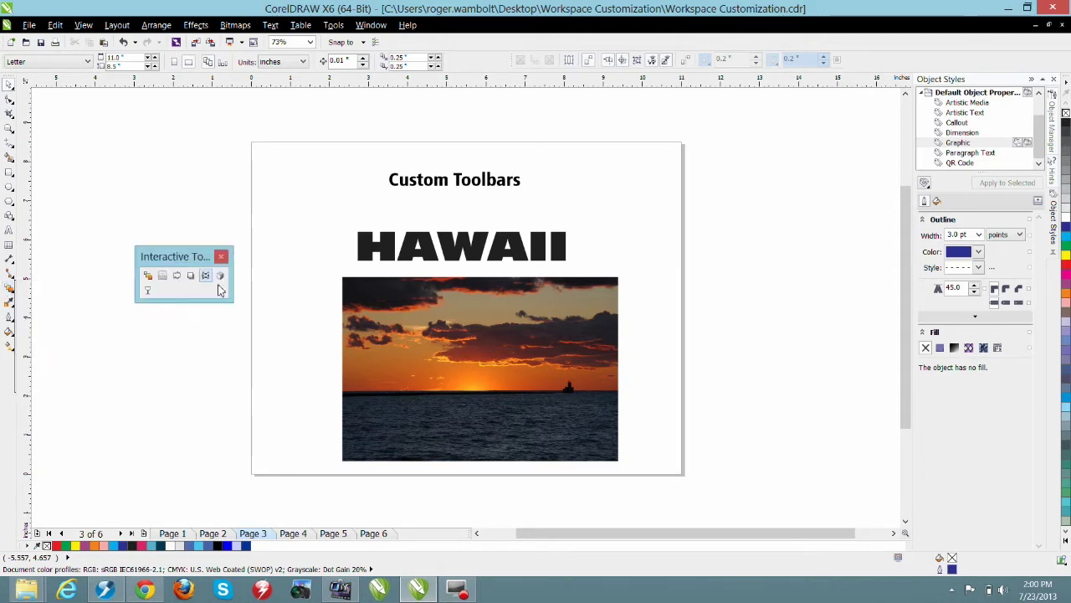
pyautogui.moveTo(233, 282); pyautogui.dragTo(316, 288)
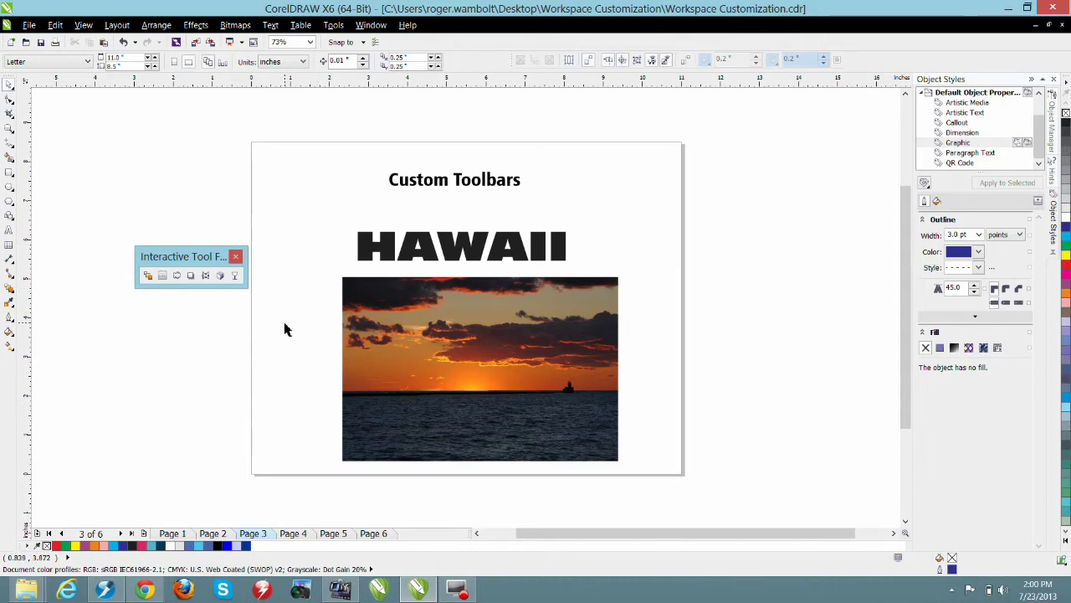
# Copy two effect tools into a new floating toolbar and close the Interactive Tools toolbar.
pyautogui.click(220, 275)
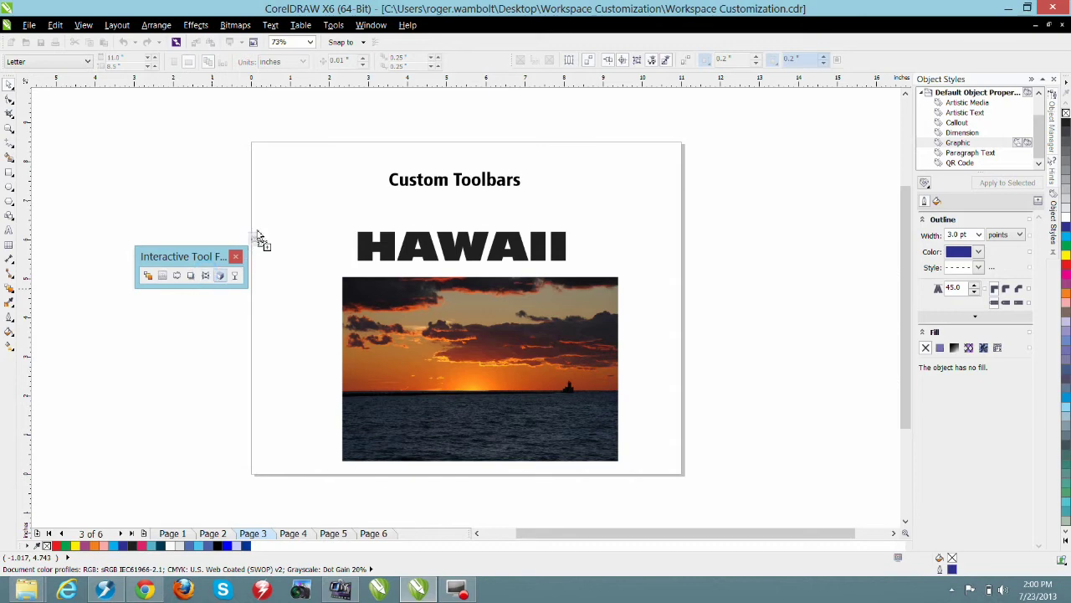
pyautogui.moveTo(287, 178); pyautogui.dragTo(289, 181)
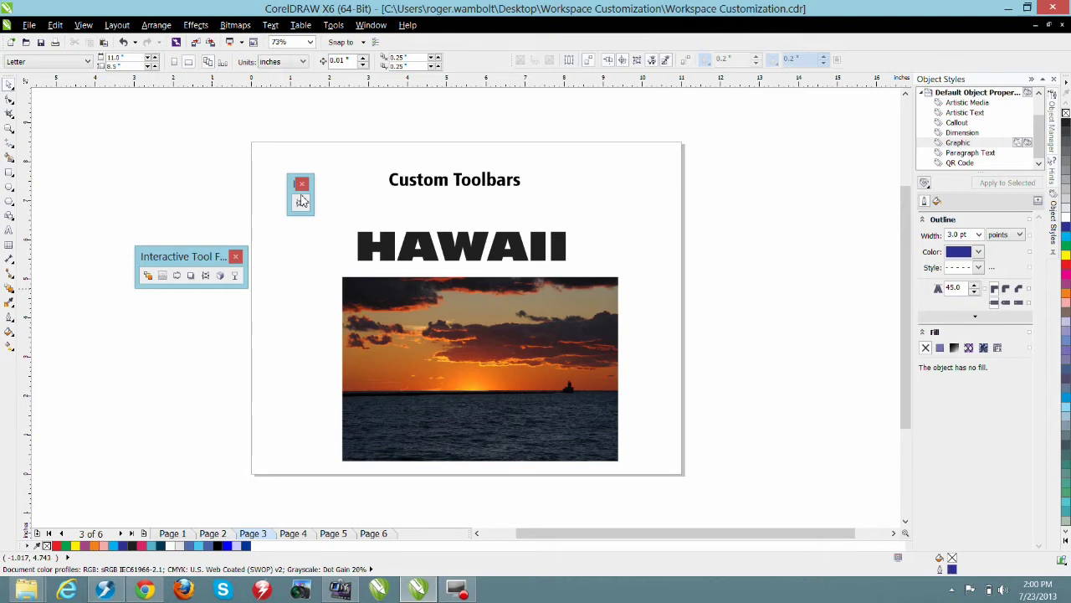
pyautogui.click(191, 275)
pyautogui.moveTo(191, 280); pyautogui.dragTo(303, 206)
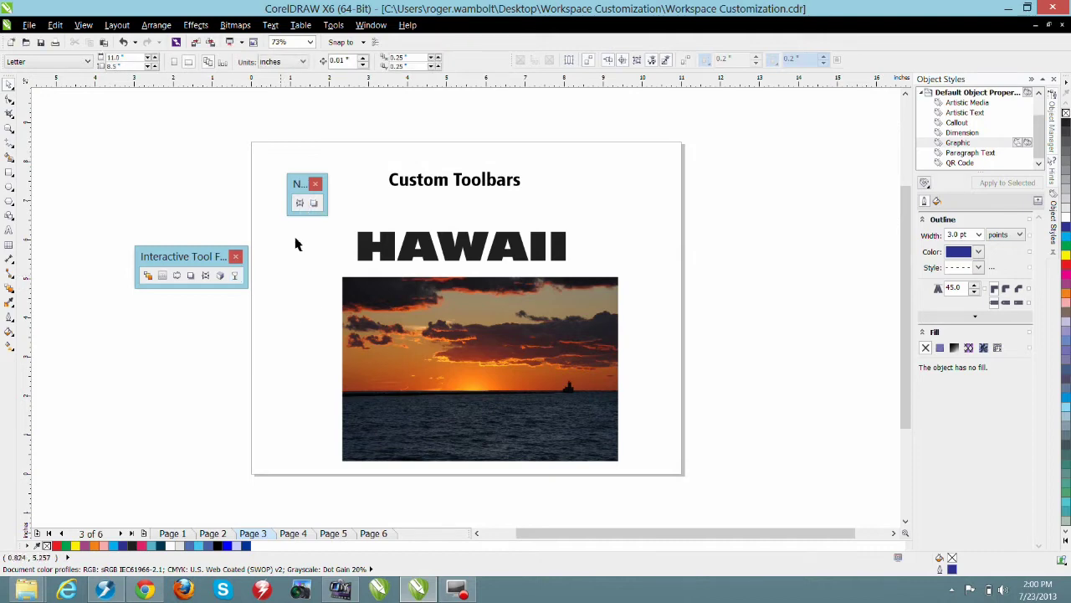
pyautogui.click(236, 257)
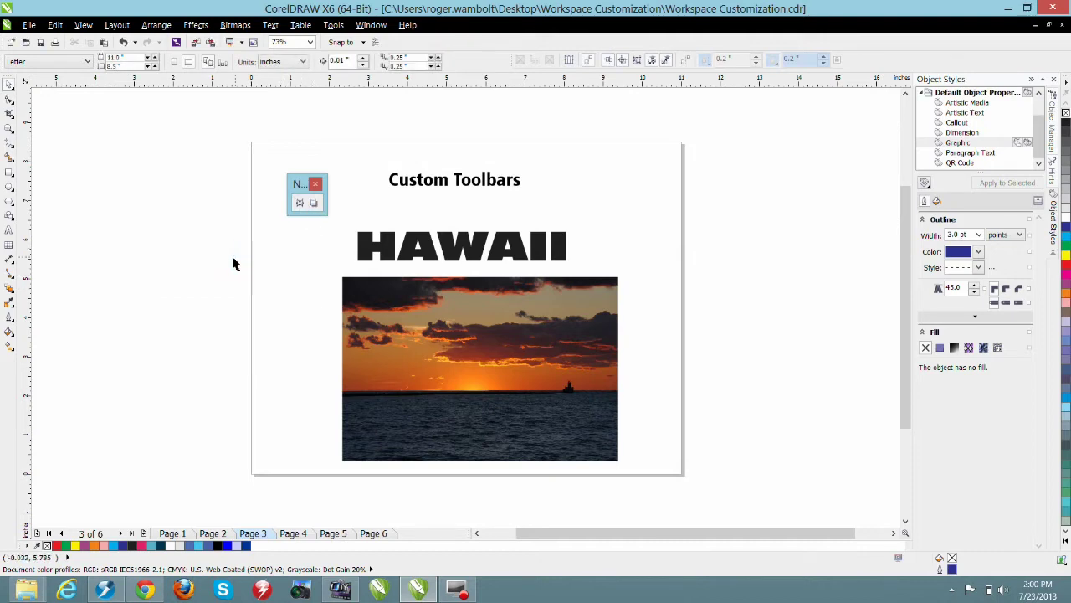
# Copy a Layout command from the top toolbar row into the new custom toolbar.
pyautogui.click(12, 290)
pyautogui.click(121, 249)
pyautogui.moveTo(550, 63)
pyautogui.mouseDown()
pyautogui.moveTo(536, 105)
pyautogui.moveTo(418, 134)
pyautogui.moveTo(364, 131)
pyautogui.moveTo(327, 204)
pyautogui.moveTo(299, 207)
pyautogui.mouseUp()
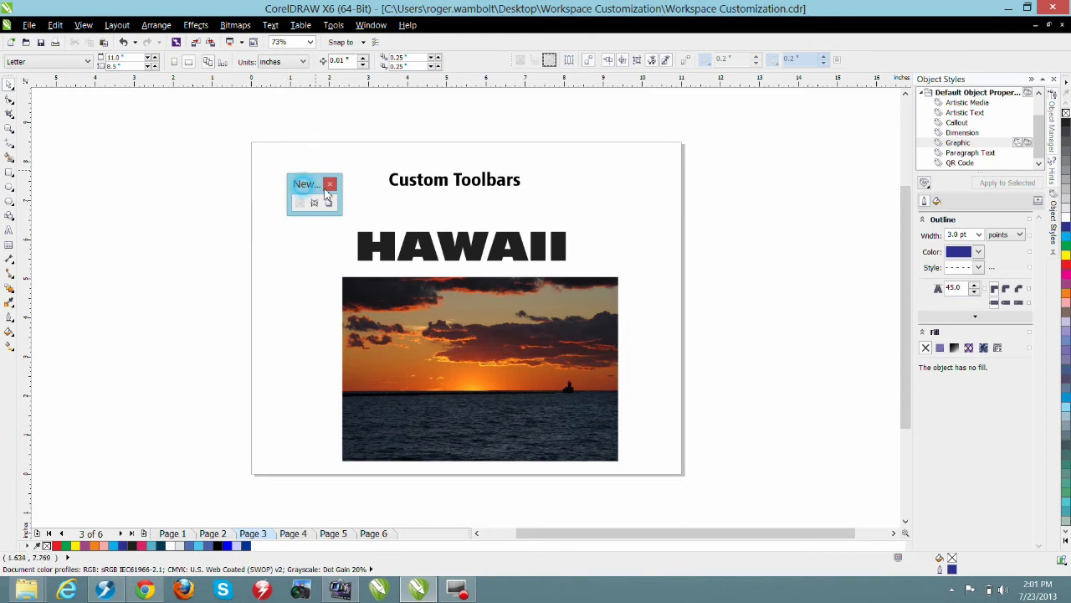
# Move the new toolbar off the page and add Text > Fit Text To Path to it.
pyautogui.moveTo(325, 191); pyautogui.dragTo(757, 179)
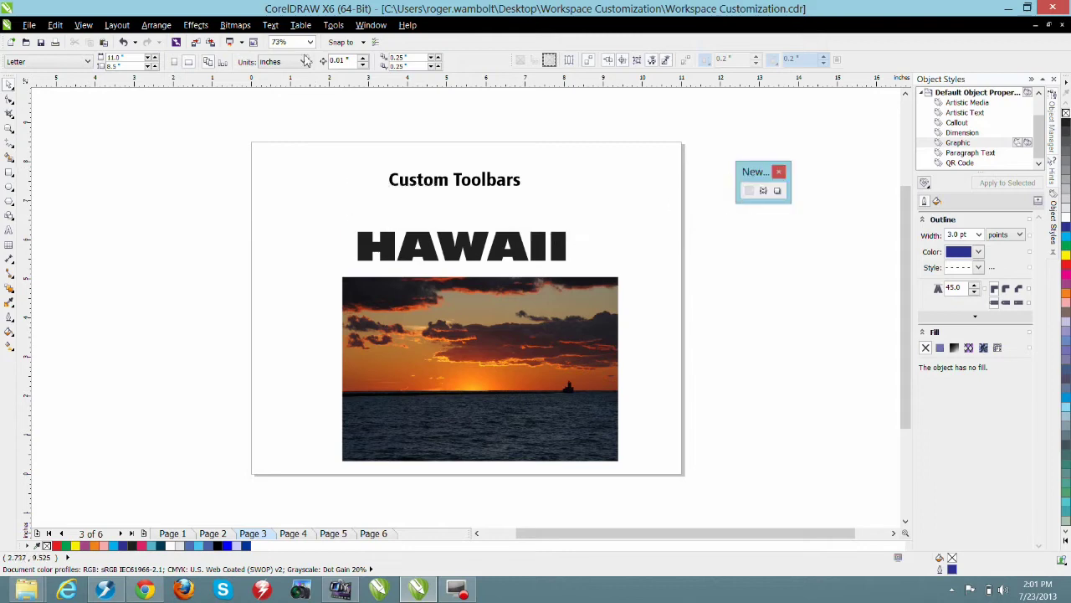
pyautogui.click(271, 25)
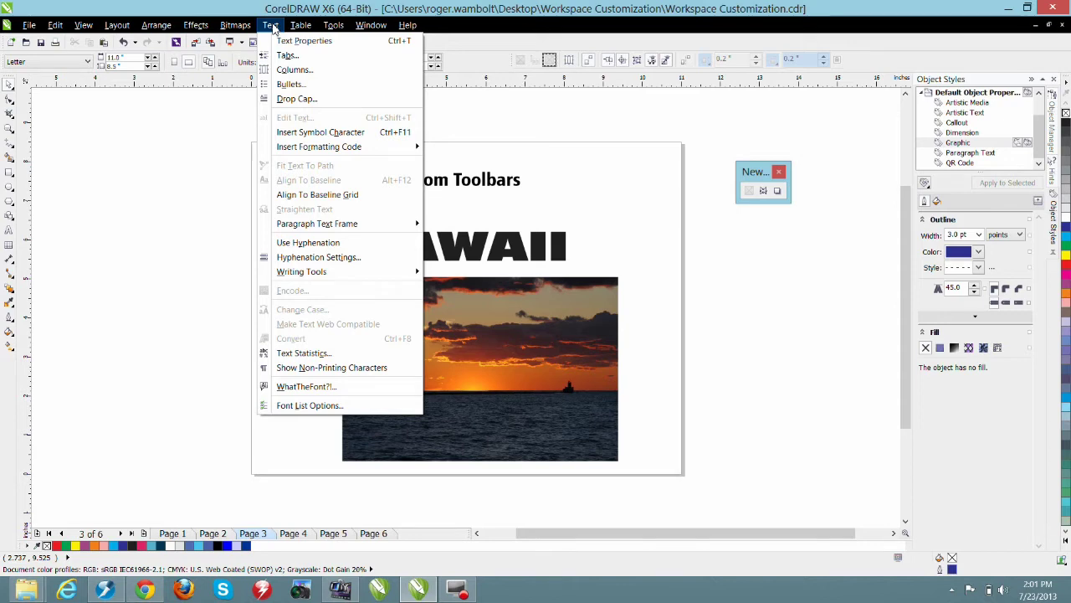
pyautogui.moveTo(310, 184)
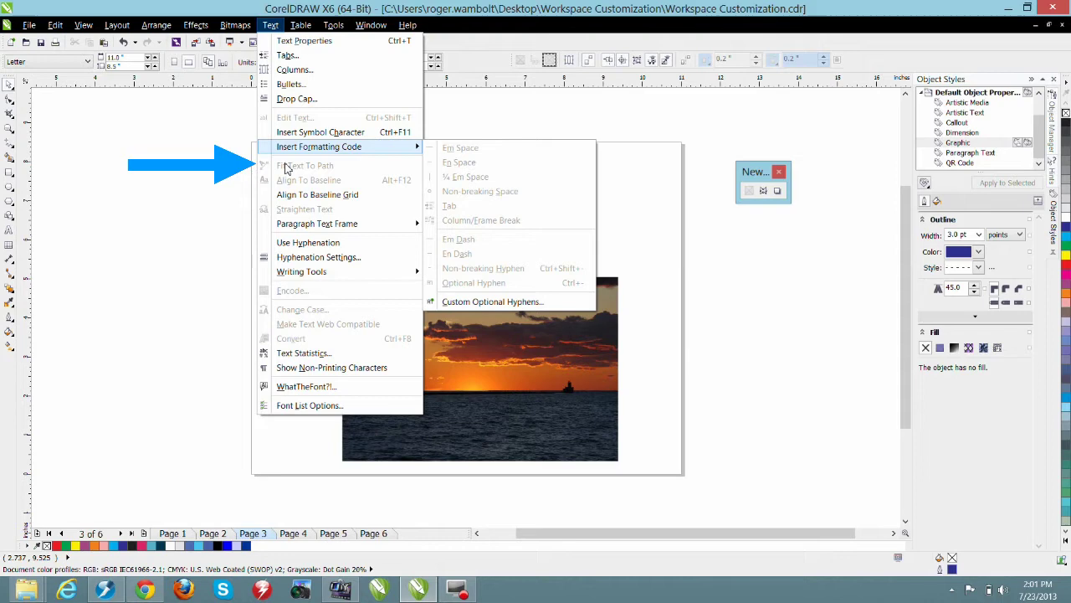
pyautogui.moveTo(287, 168); pyautogui.dragTo(783, 190)
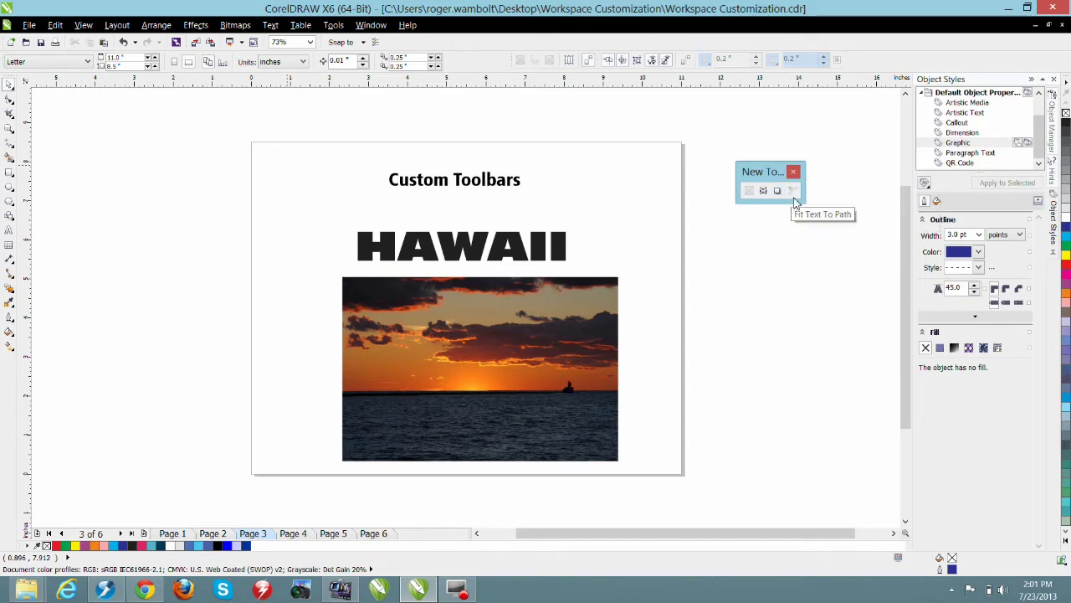
# Close the Layout toolbar and dock the custom toolbar in its place in the top row.
pyautogui.moveTo(514, 60); pyautogui.dragTo(521, 129)
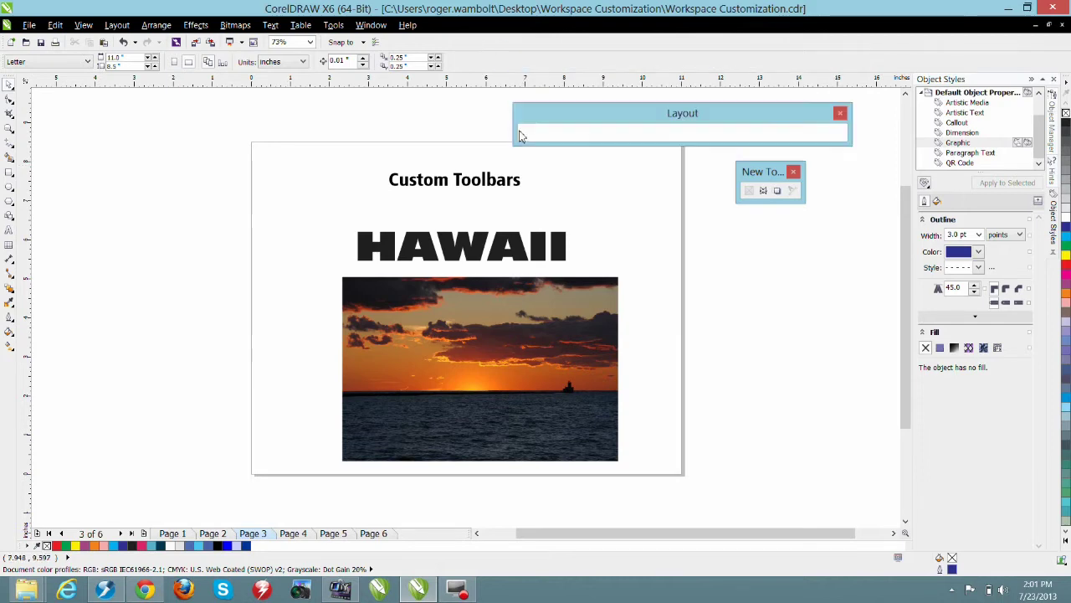
pyautogui.click(841, 114)
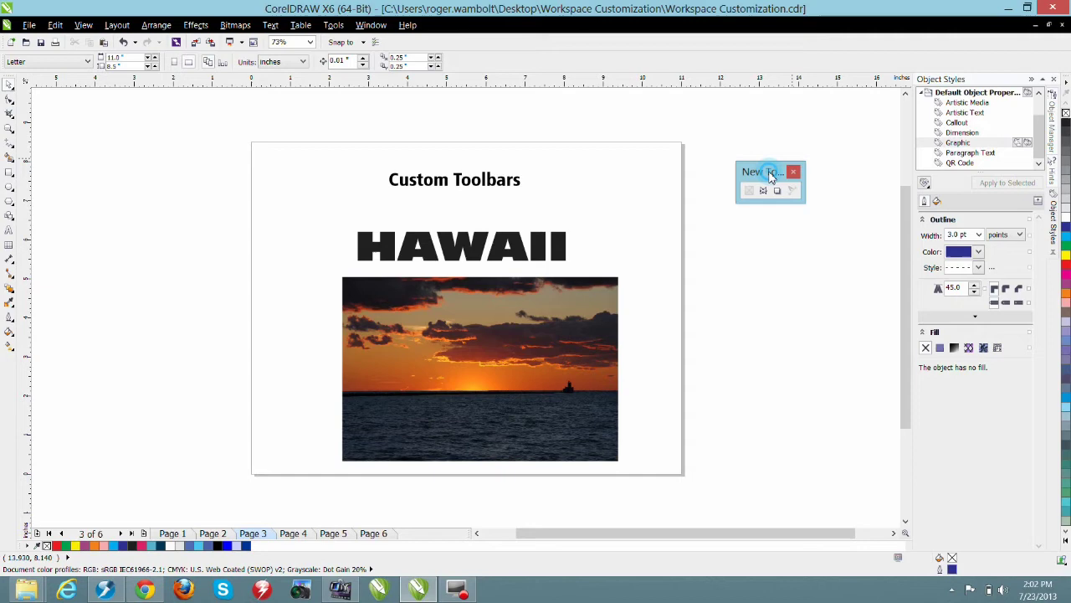
pyautogui.moveTo(769, 177); pyautogui.dragTo(770, 69)
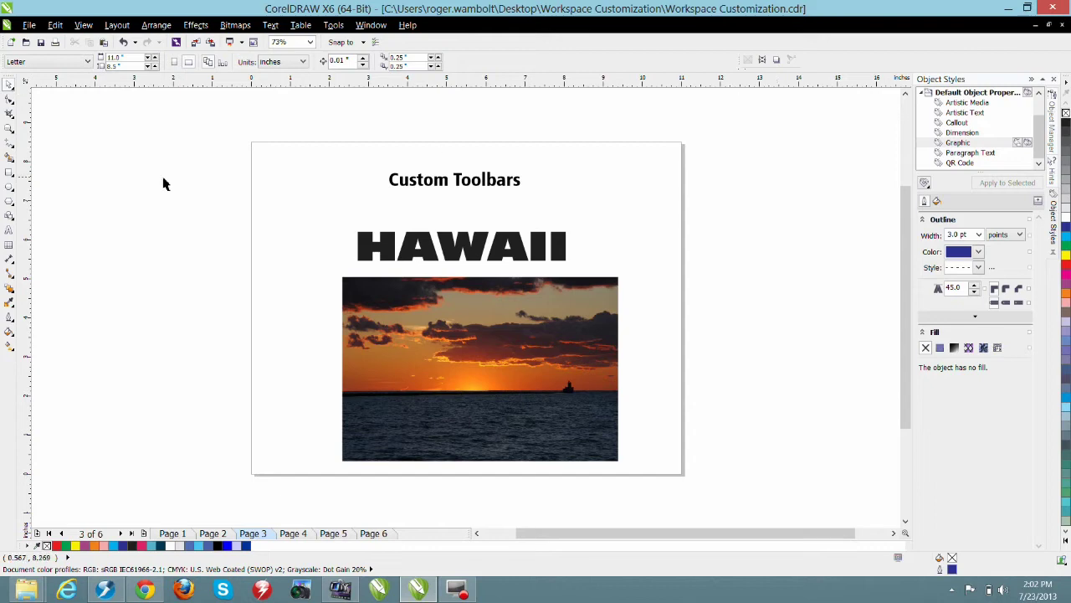
# Draw a humped freehand curve to the left of the page.
pyautogui.click(9, 142)
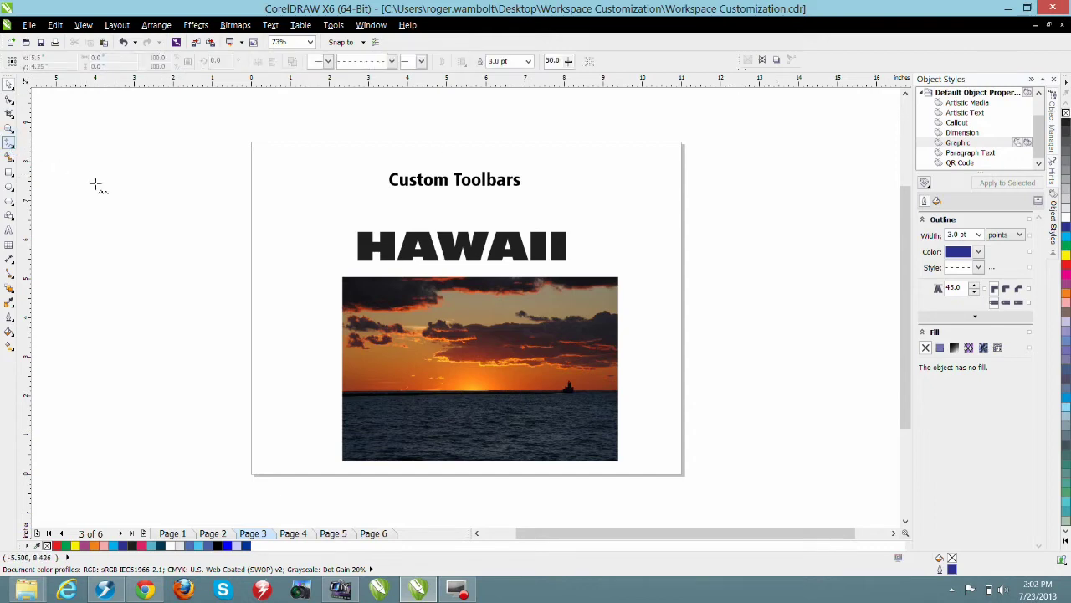
pyautogui.click(90, 175)
pyautogui.moveTo(124, 149); pyautogui.dragTo(247, 178)
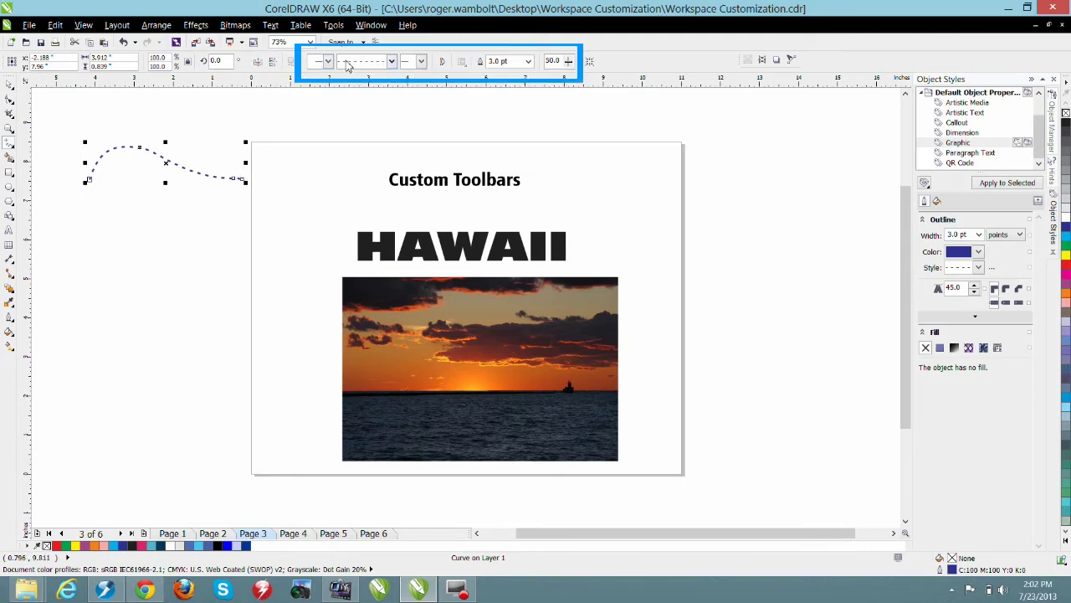
# Set the curve's outline to a solid line 0.5 pt wide.
pyautogui.click(391, 64)
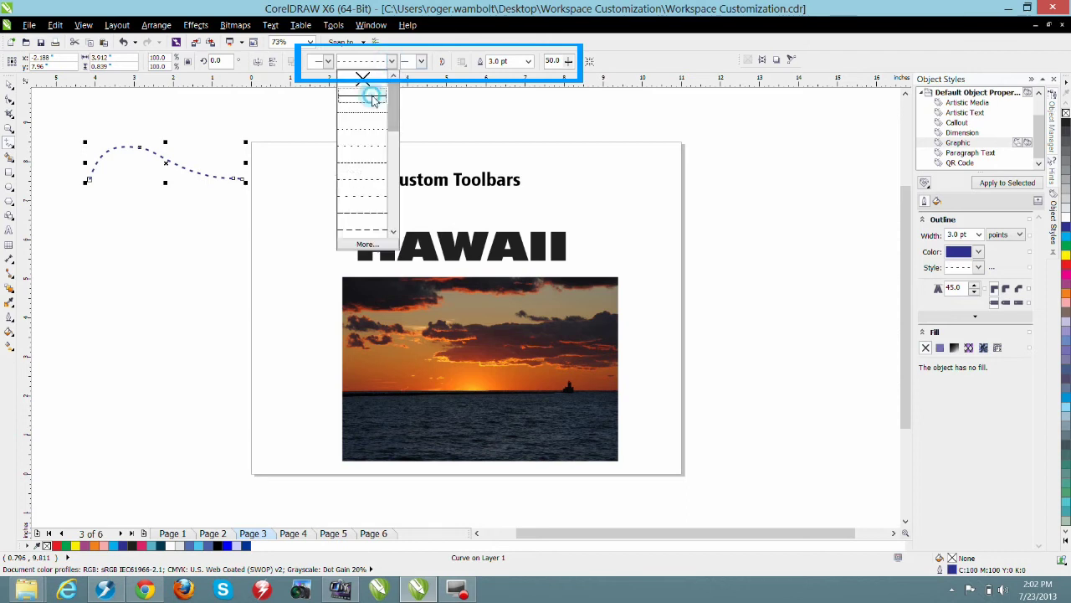
pyautogui.click(365, 87)
pyautogui.click(528, 61)
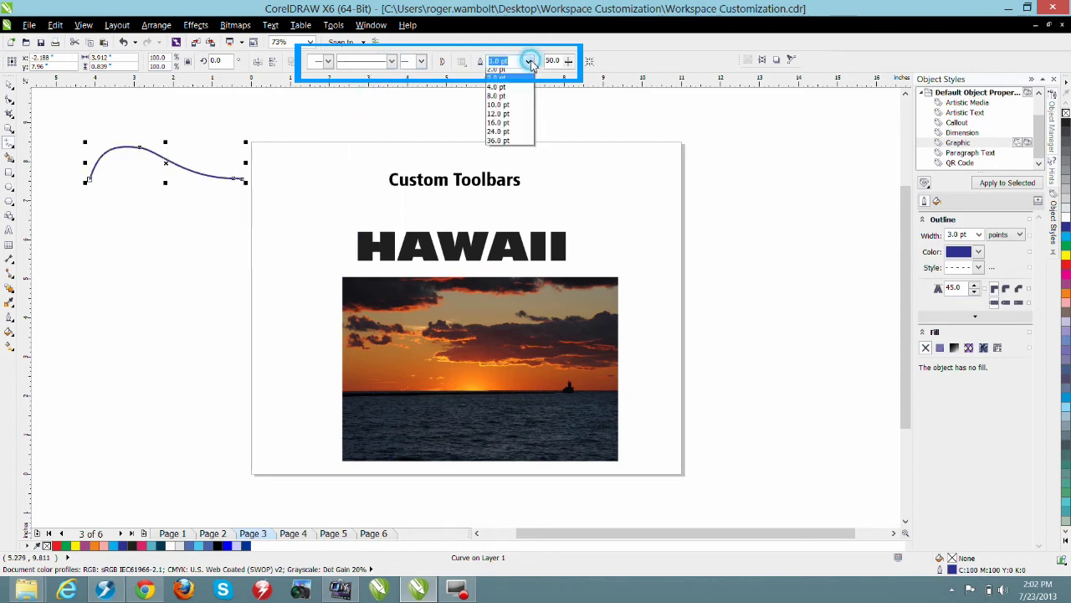
pyautogui.click(512, 84)
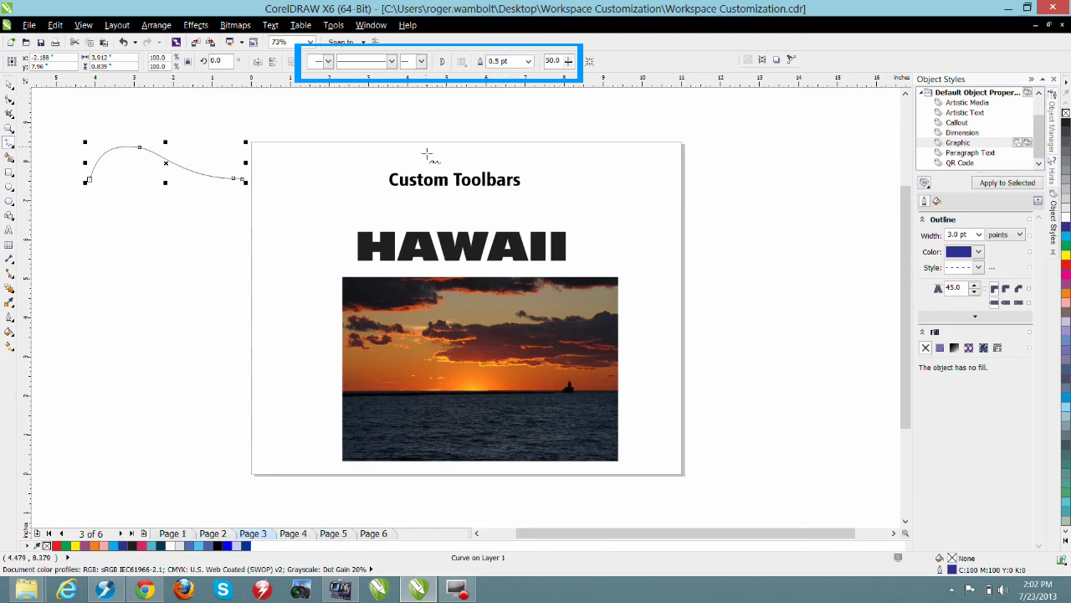
pyautogui.click(420, 113)
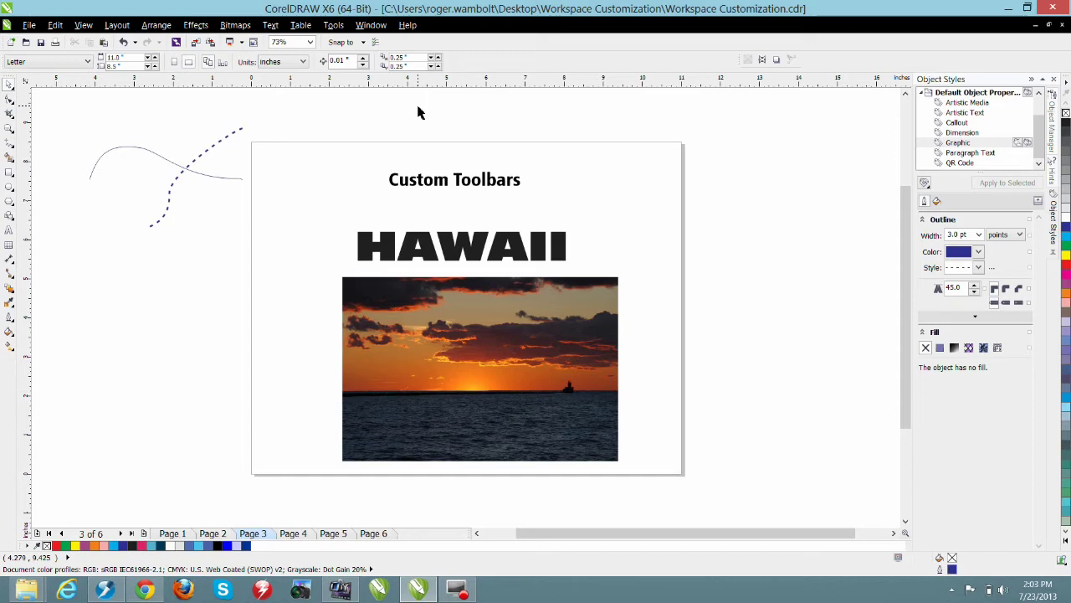
# With the thin curve selected, copy the start arrowhead, line style, end arrowhead and outline width controls into New ToolBar 2.
pyautogui.click(158, 162)
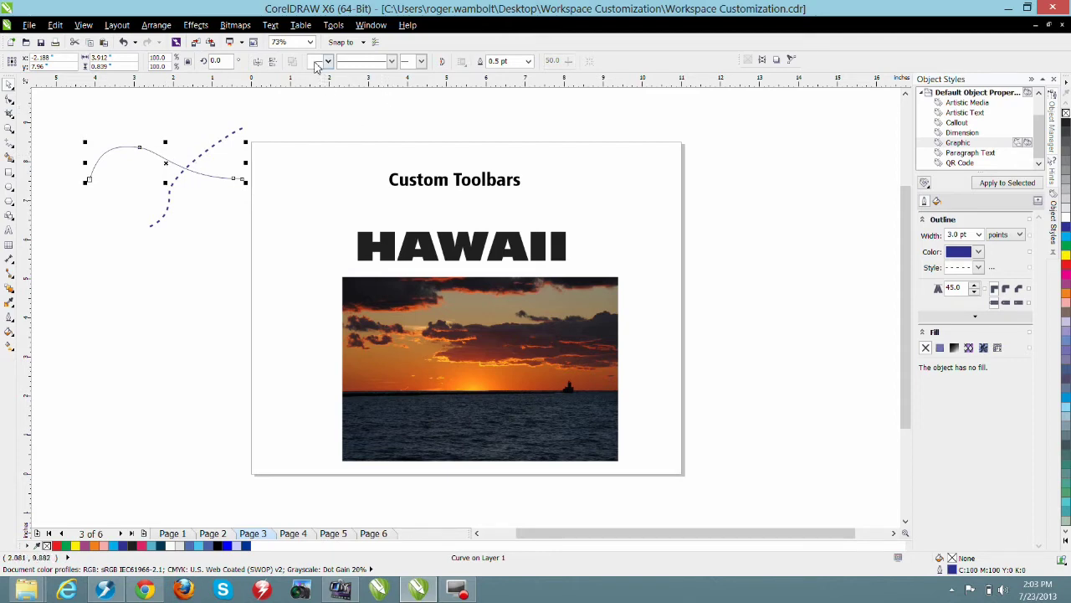
pyautogui.moveTo(316, 66); pyautogui.dragTo(335, 138)
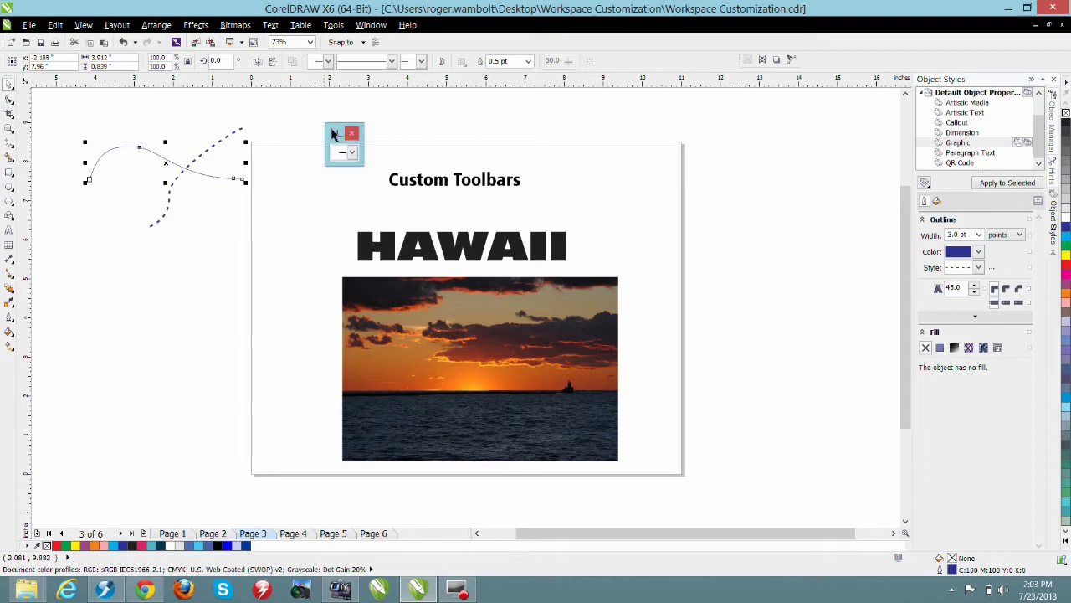
pyautogui.moveTo(350, 63); pyautogui.dragTo(360, 158)
pyautogui.moveTo(411, 61); pyautogui.dragTo(422, 155)
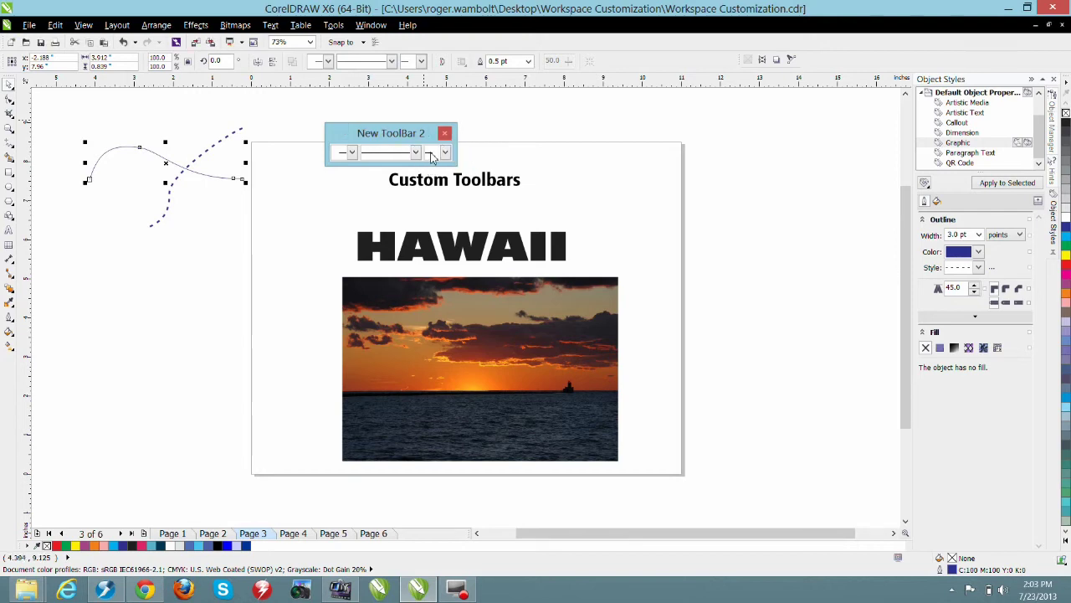
pyautogui.moveTo(492, 61); pyautogui.dragTo(446, 153)
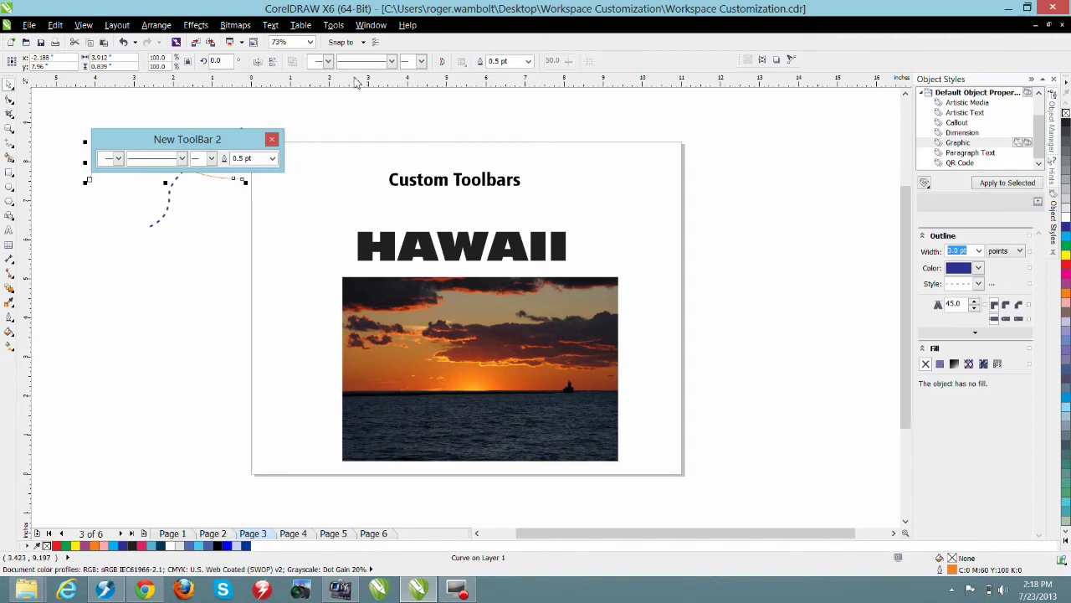
# Drag Outline Color from the Fill And Outline commands onto New ToolBar 2, then confirm with OK.
pyautogui.click(333, 26)
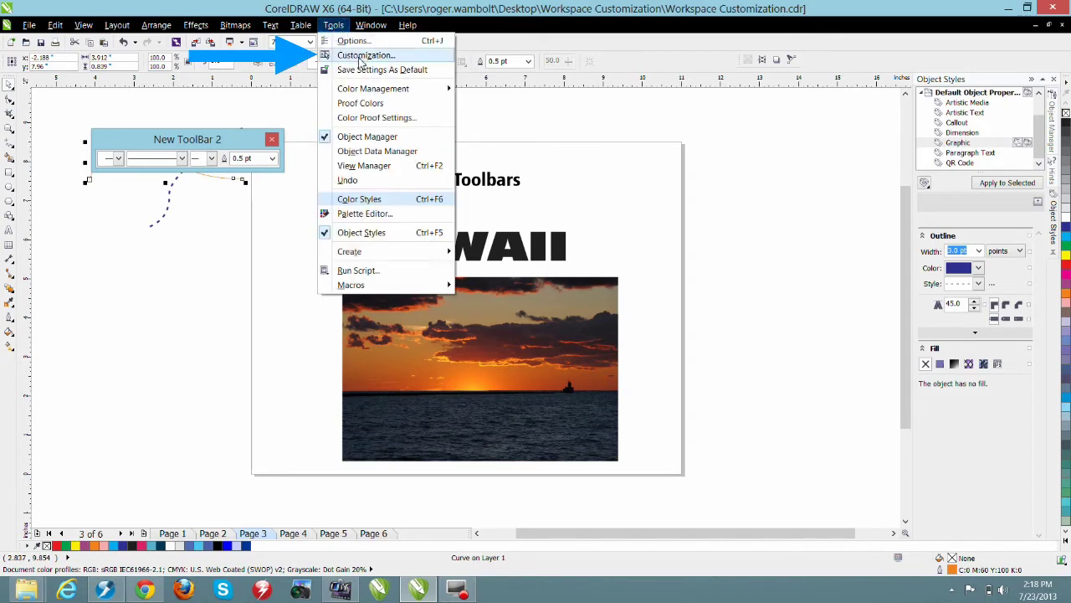
pyautogui.click(360, 57)
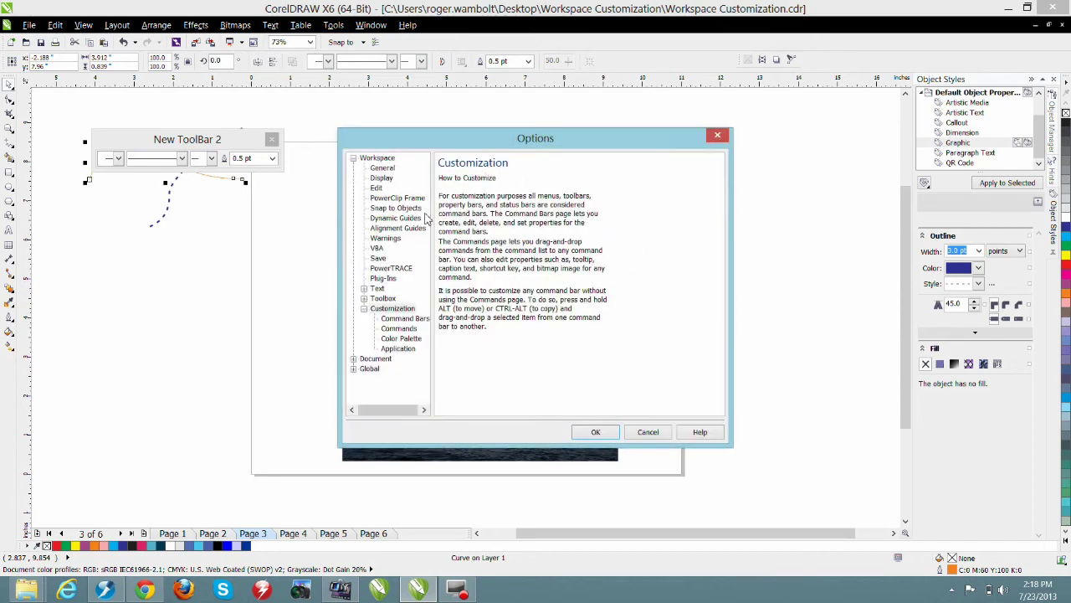
pyautogui.click(400, 329)
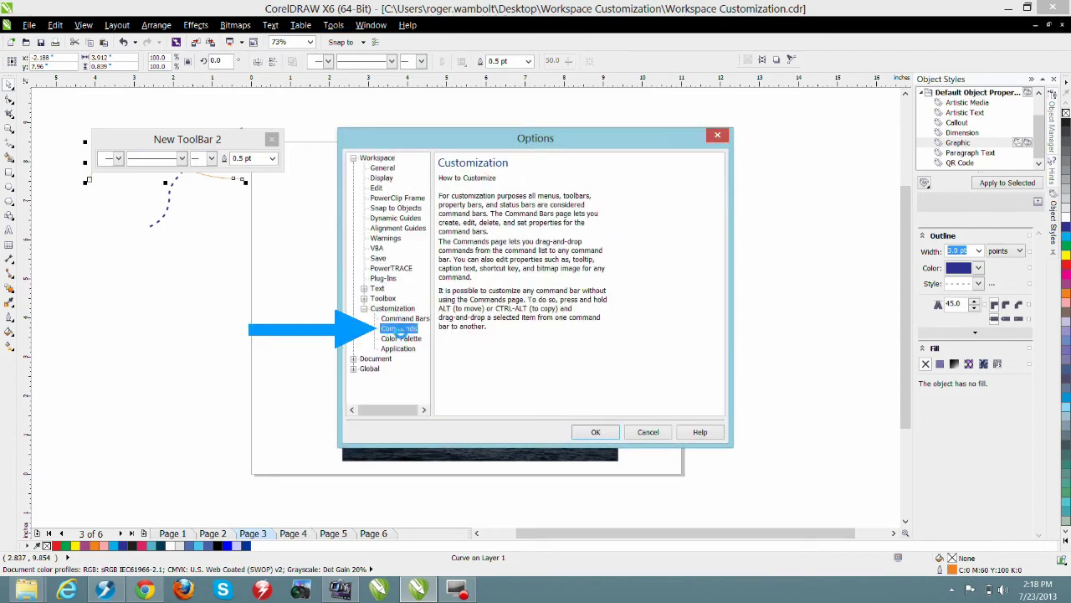
pyautogui.click(518, 181)
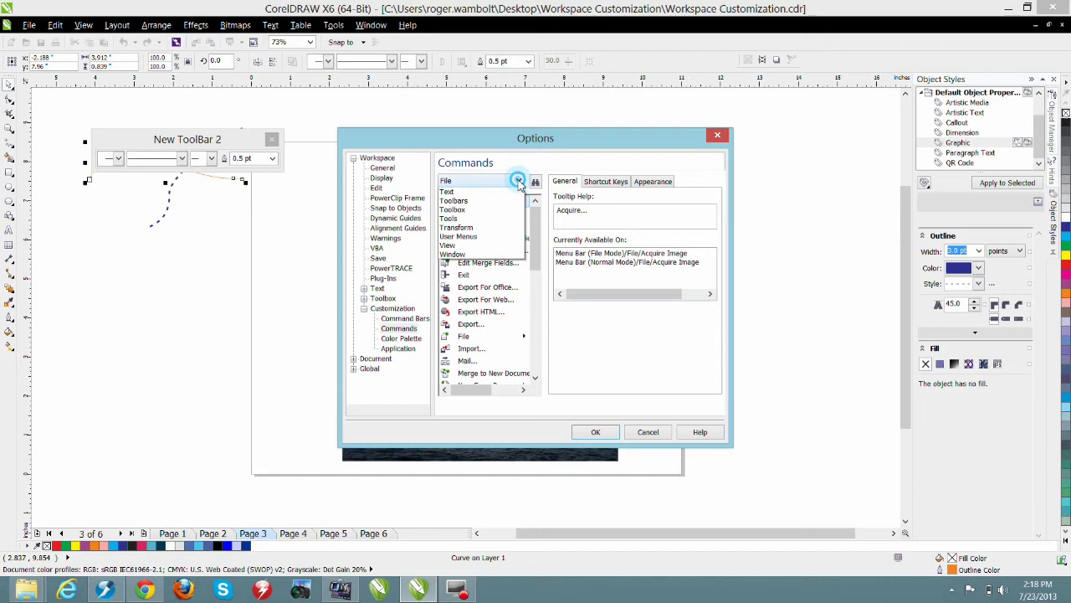
pyautogui.click(467, 255)
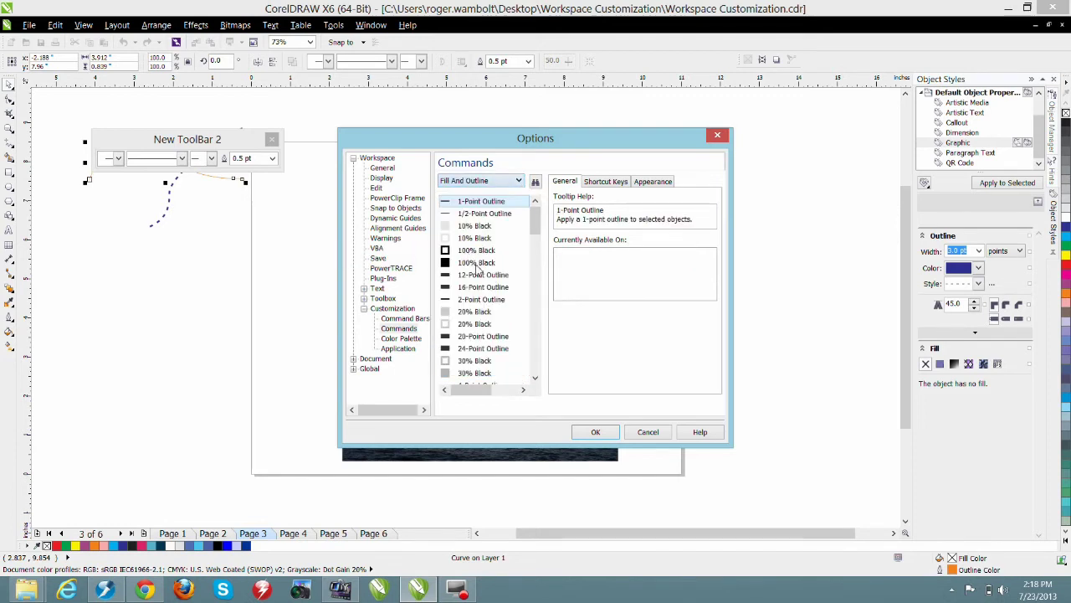
pyautogui.moveTo(535, 217); pyautogui.dragTo(526, 321)
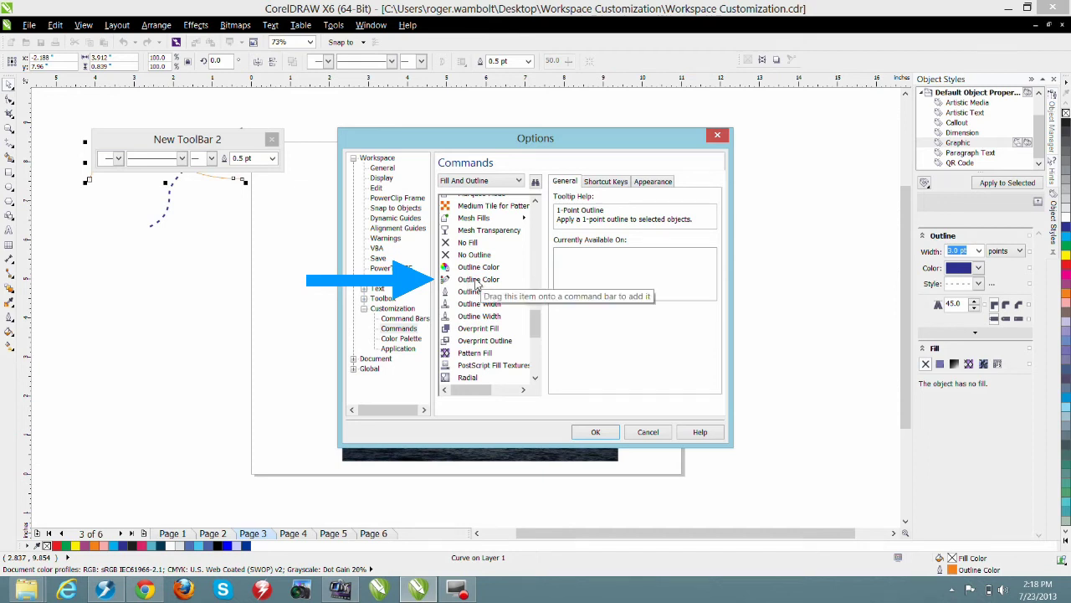
pyautogui.moveTo(477, 281); pyautogui.dragTo(285, 167)
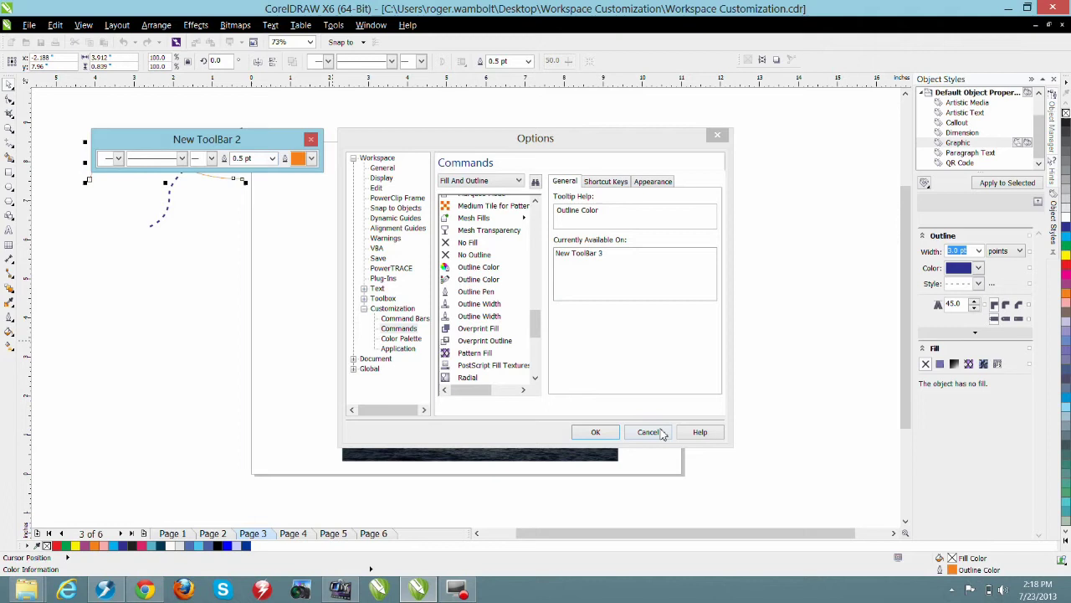
pyautogui.click(595, 432)
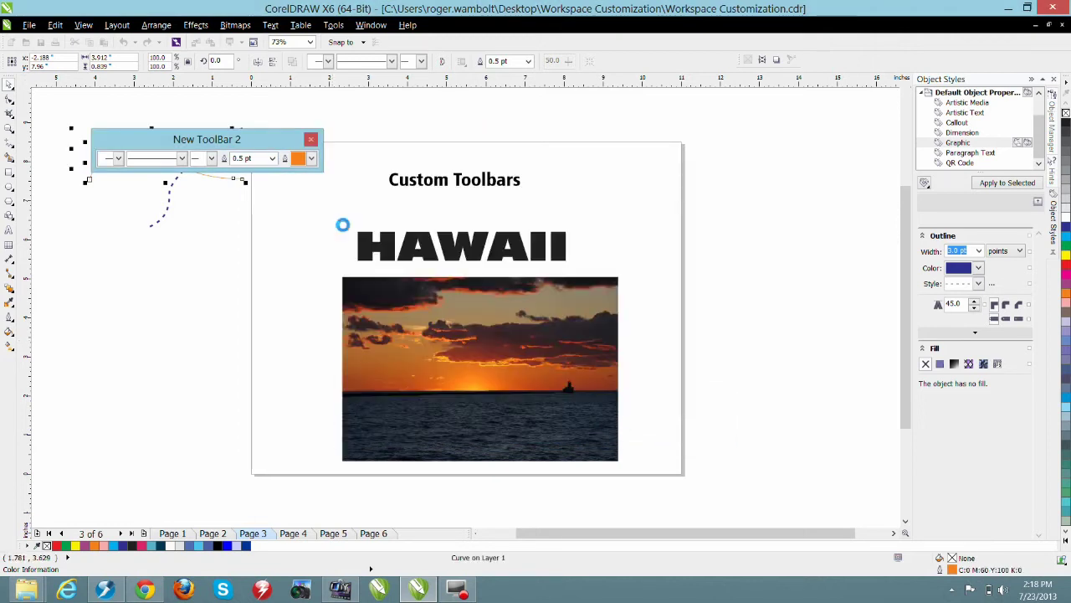
# Give both curves a solid 3.0 pt green outline, then dock New ToolBar 2 in the top toolbar row.
pyautogui.moveTo(263, 139); pyautogui.dragTo(567, 105)
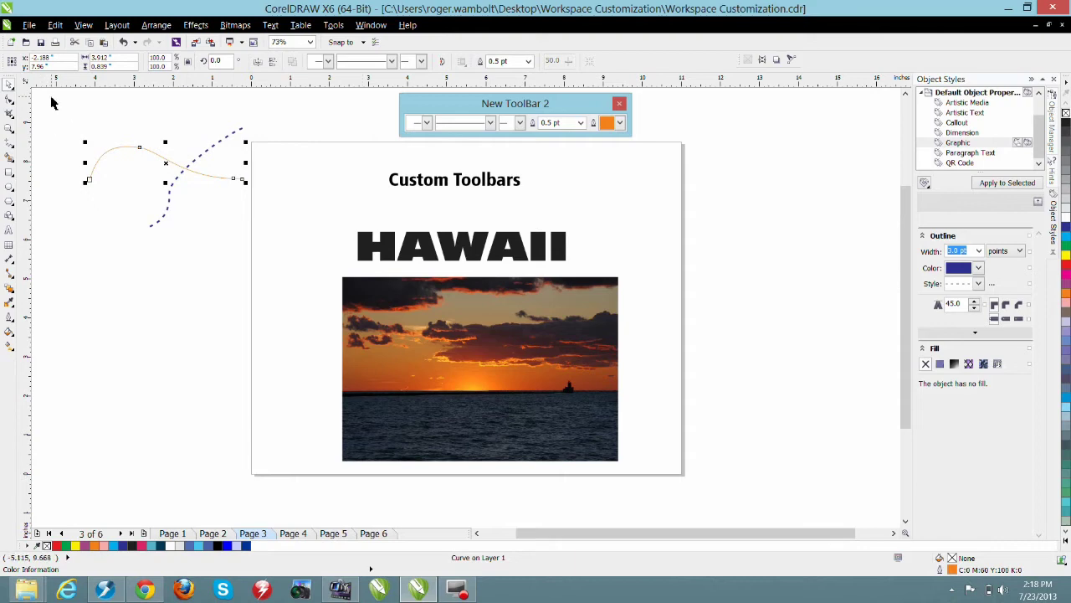
pyautogui.moveTo(50, 96); pyautogui.dragTo(281, 288)
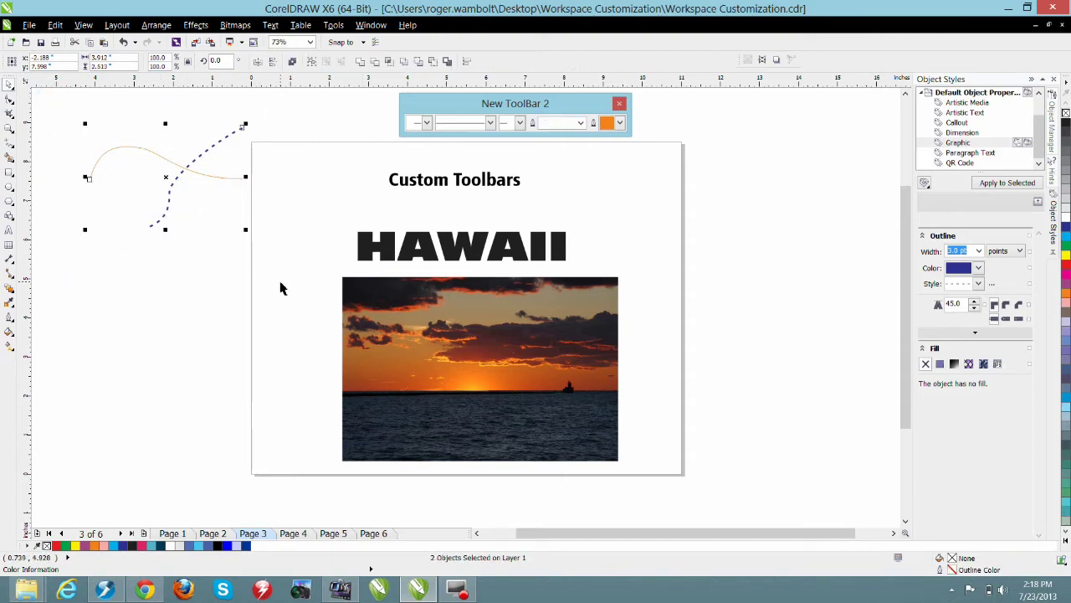
pyautogui.click(490, 123)
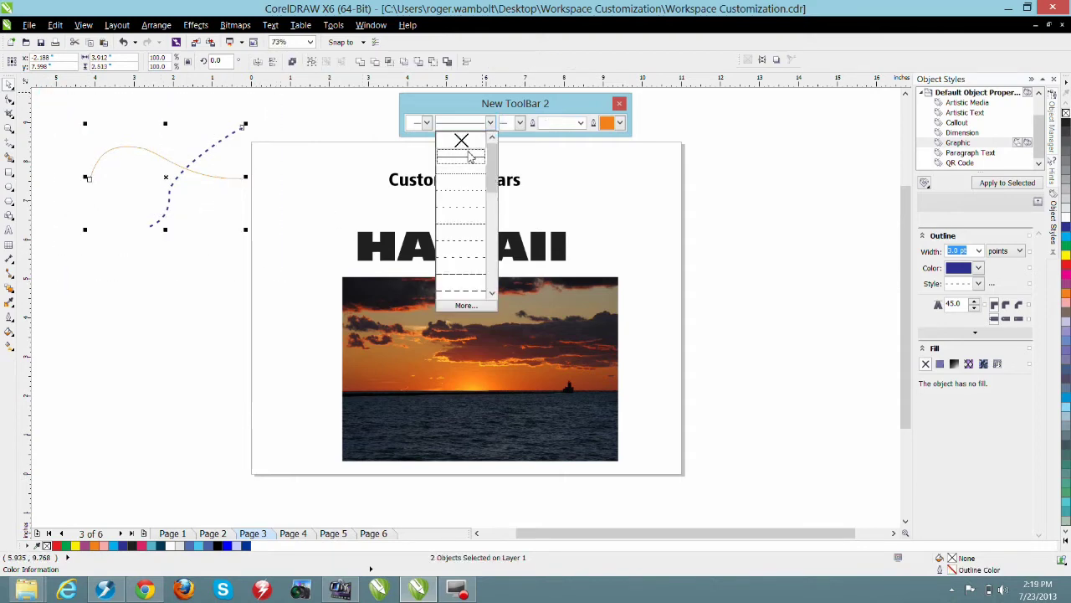
pyautogui.click(466, 156)
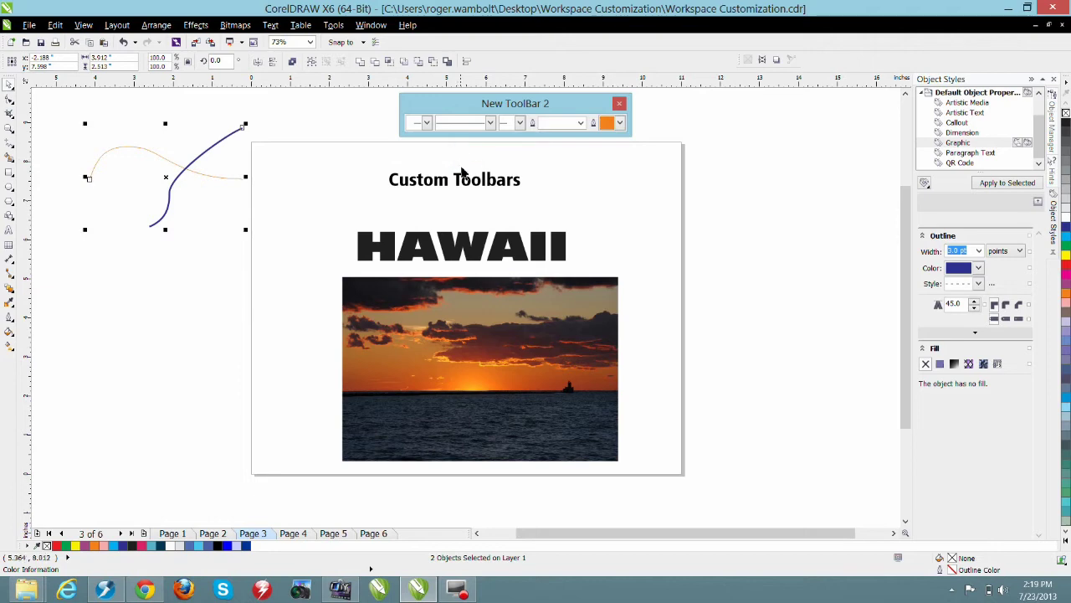
pyautogui.click(580, 123)
pyautogui.click(552, 198)
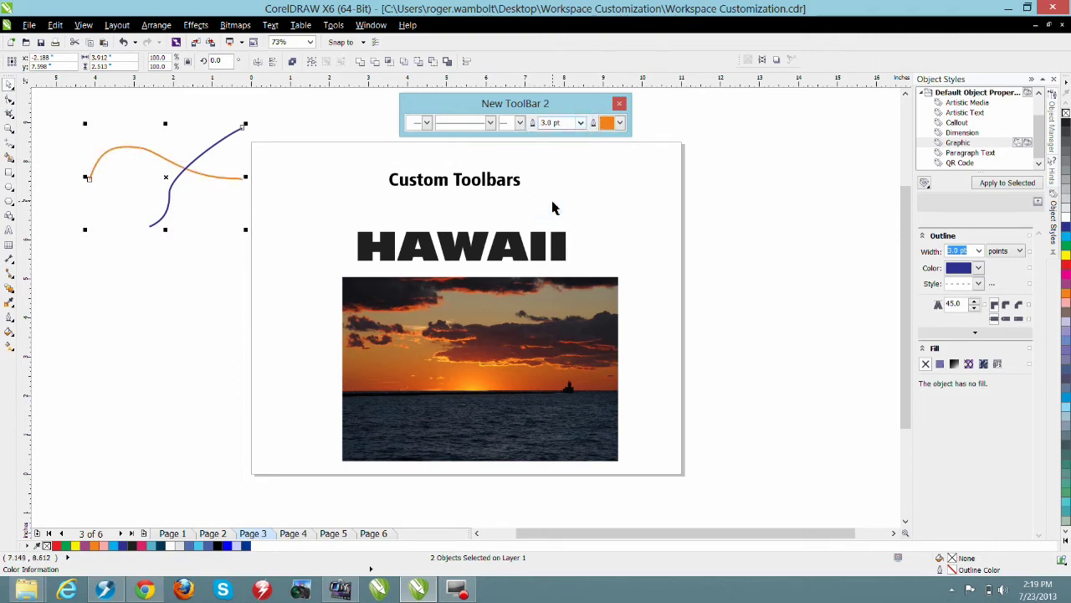
pyautogui.click(619, 123)
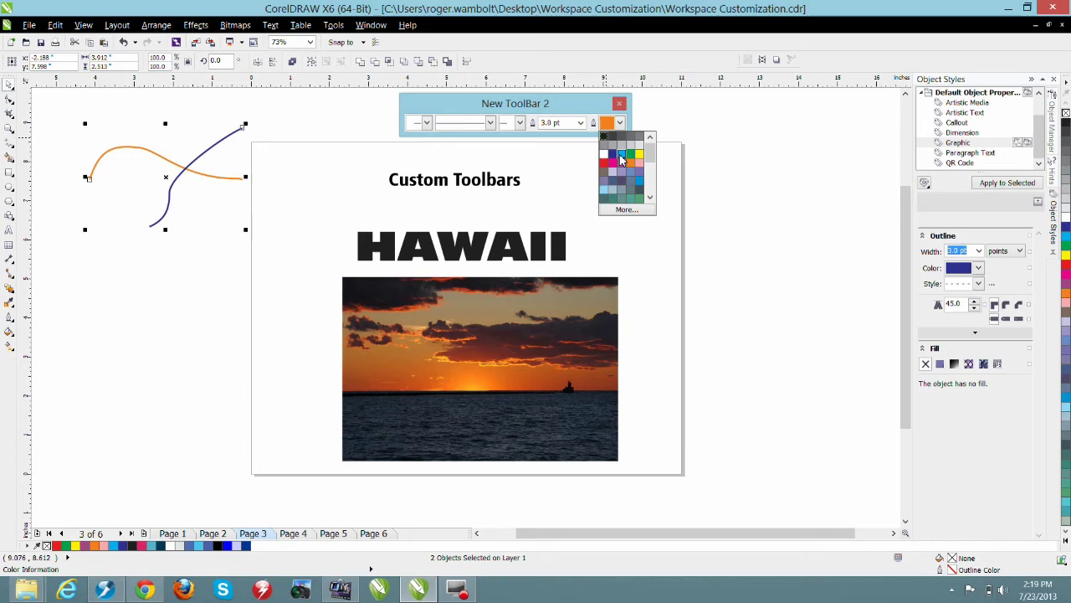
pyautogui.click(630, 154)
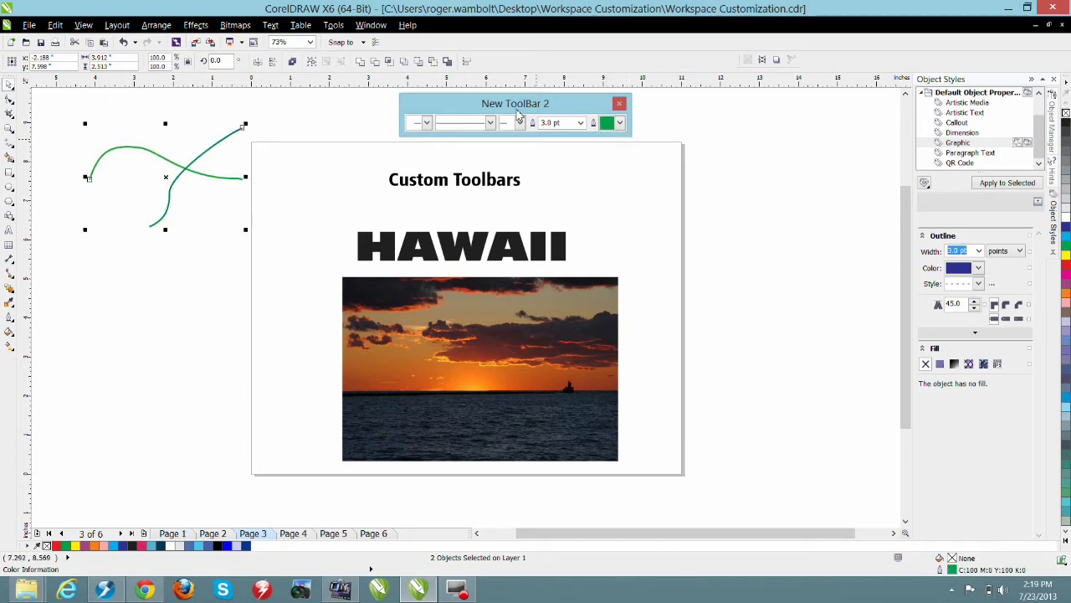
pyautogui.moveTo(517, 107); pyautogui.dragTo(590, 43)
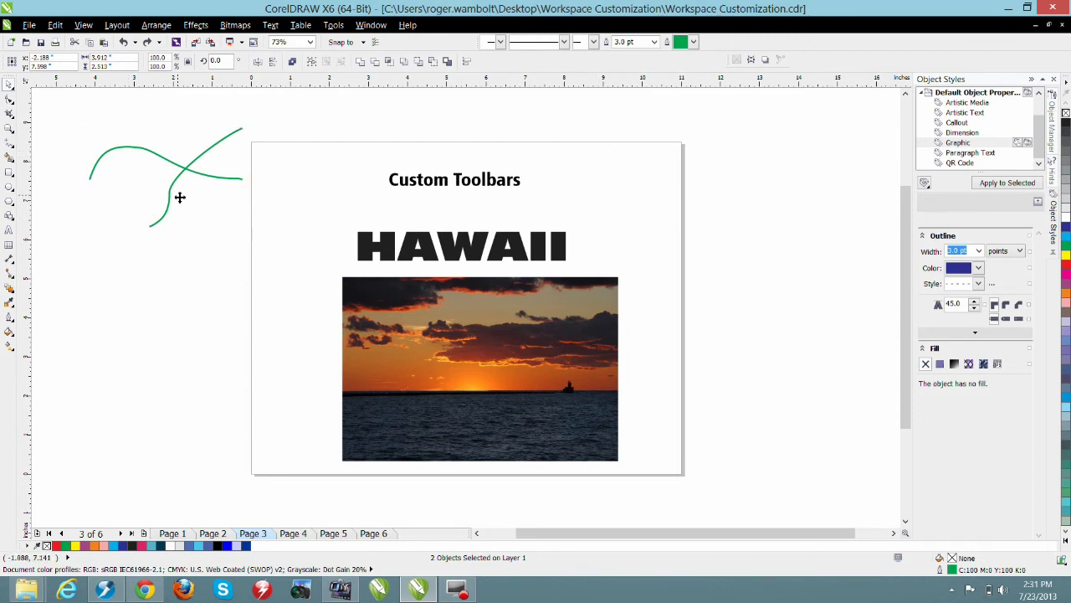
# Delete the curves and PowerClip the sunset photo inside the HAWAII text, shifting it upward.
pyautogui.press('Delete')
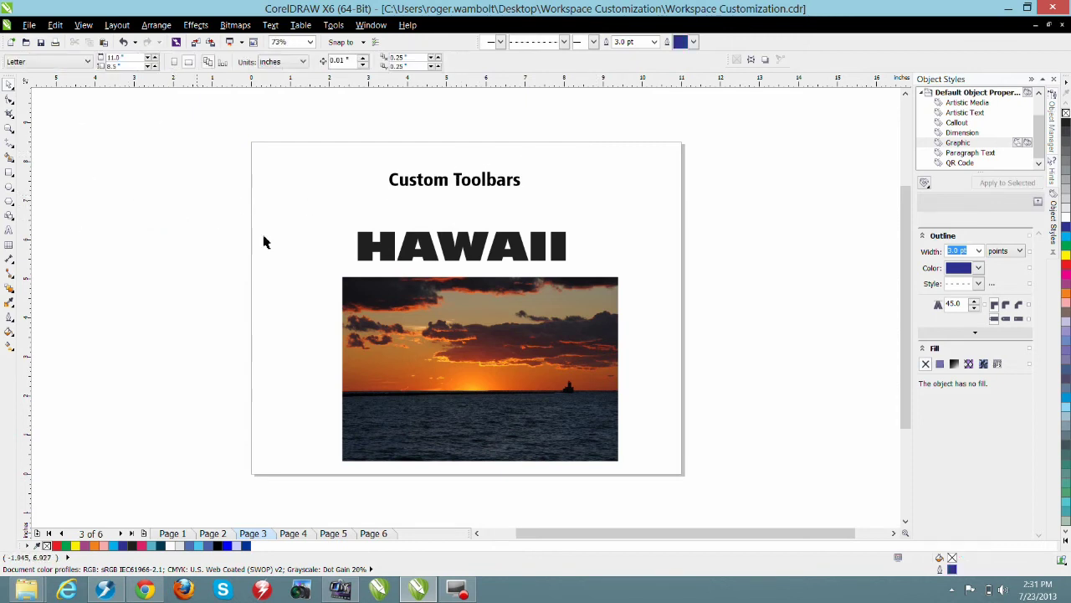
pyautogui.click(478, 254)
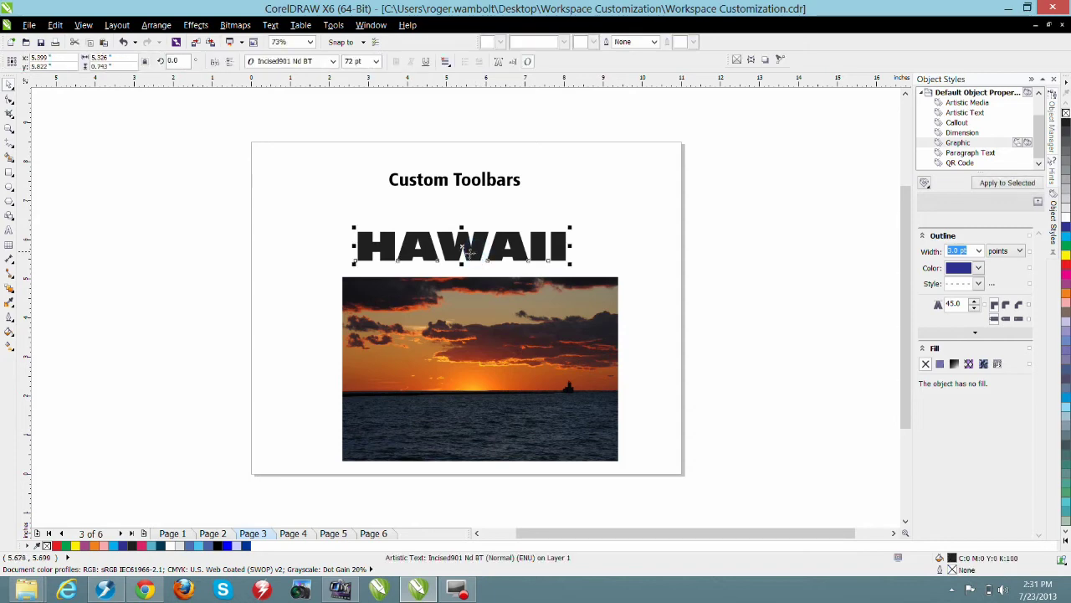
pyautogui.click(737, 62)
pyautogui.moveTo(506, 362); pyautogui.dragTo(478, 248)
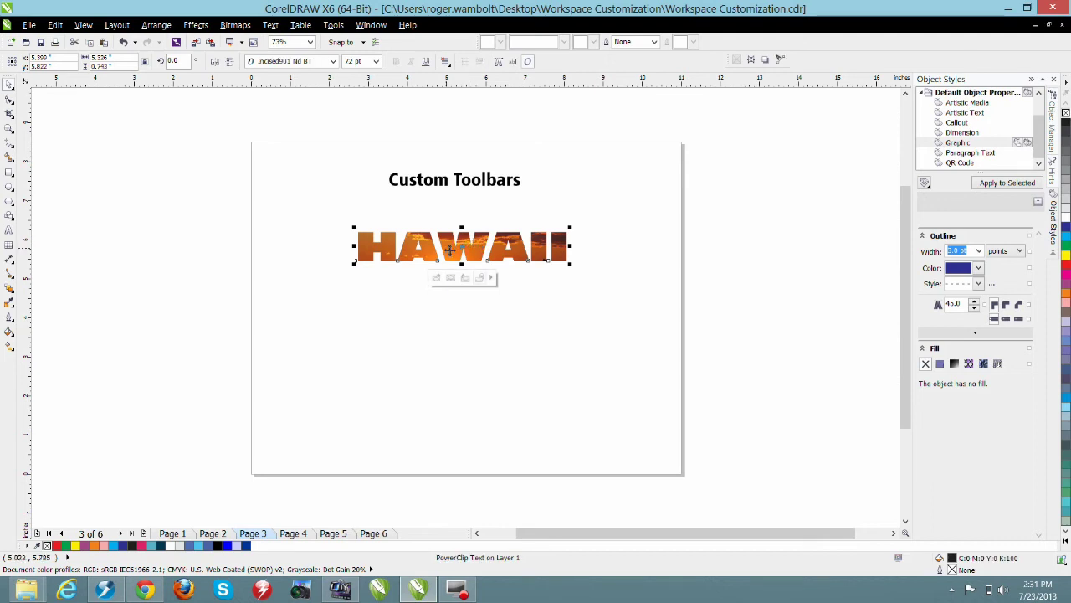
pyautogui.keyDown('ctrl'); pyautogui.click(452, 255); pyautogui.keyUp('ctrl')
pyautogui.moveTo(474, 216); pyautogui.dragTo(473, 194)
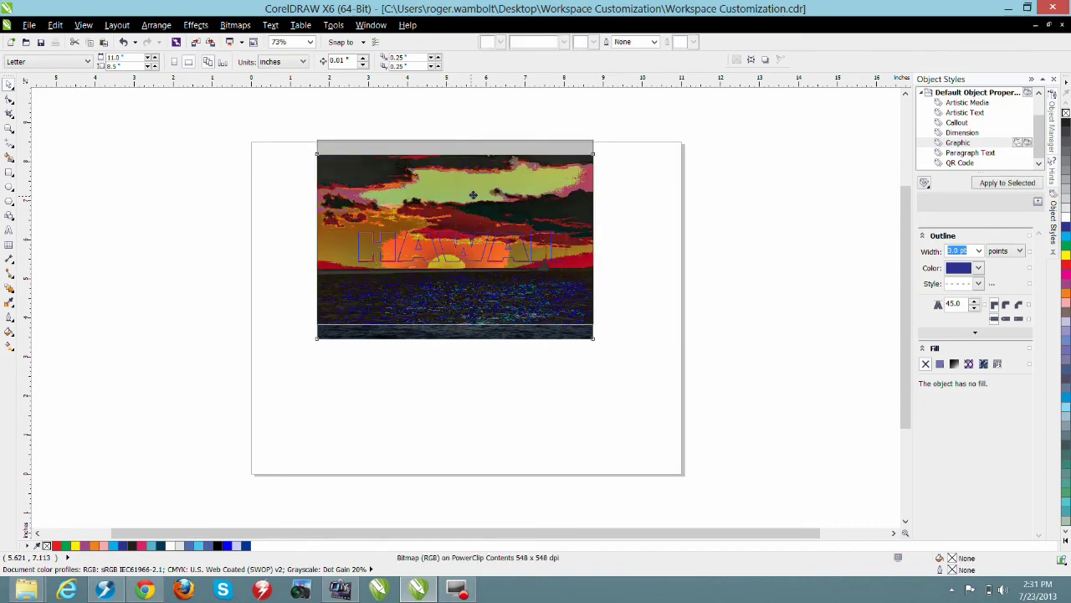
pyautogui.keyDown('ctrl'); pyautogui.click(633, 299); pyautogui.keyUp('ctrl')
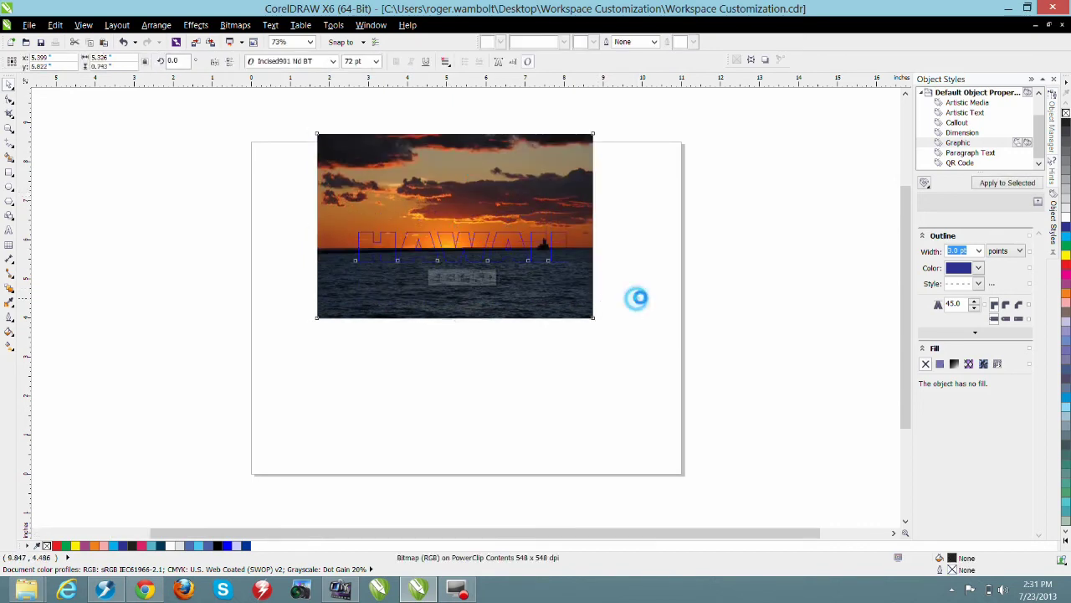
# Bend the HAWAII text into an arched shape with the Envelope tool.
pyautogui.click(751, 60)
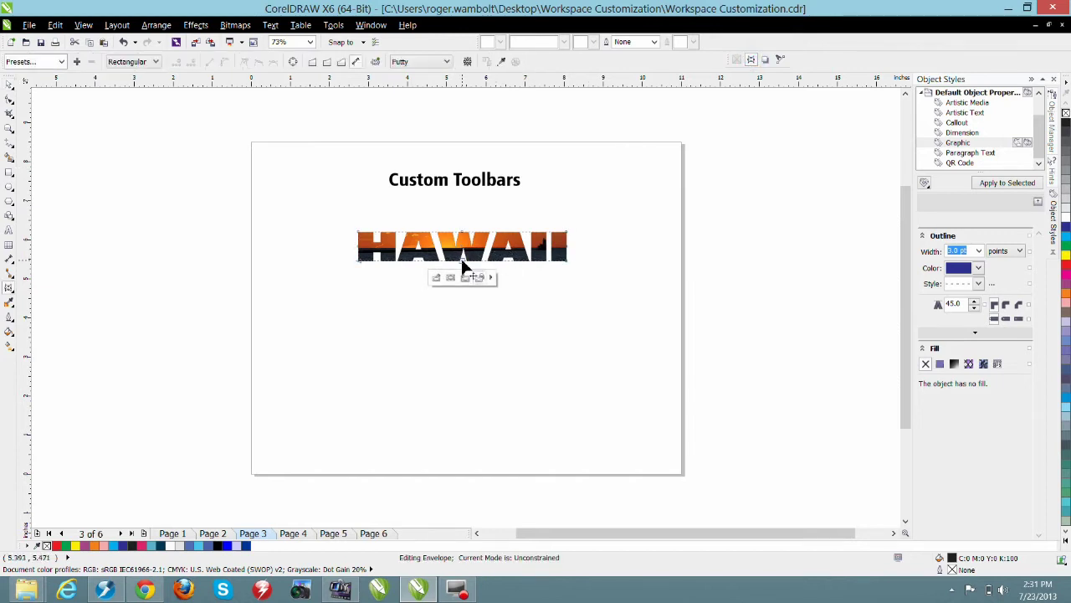
pyautogui.moveTo(464, 281); pyautogui.dragTo(460, 201)
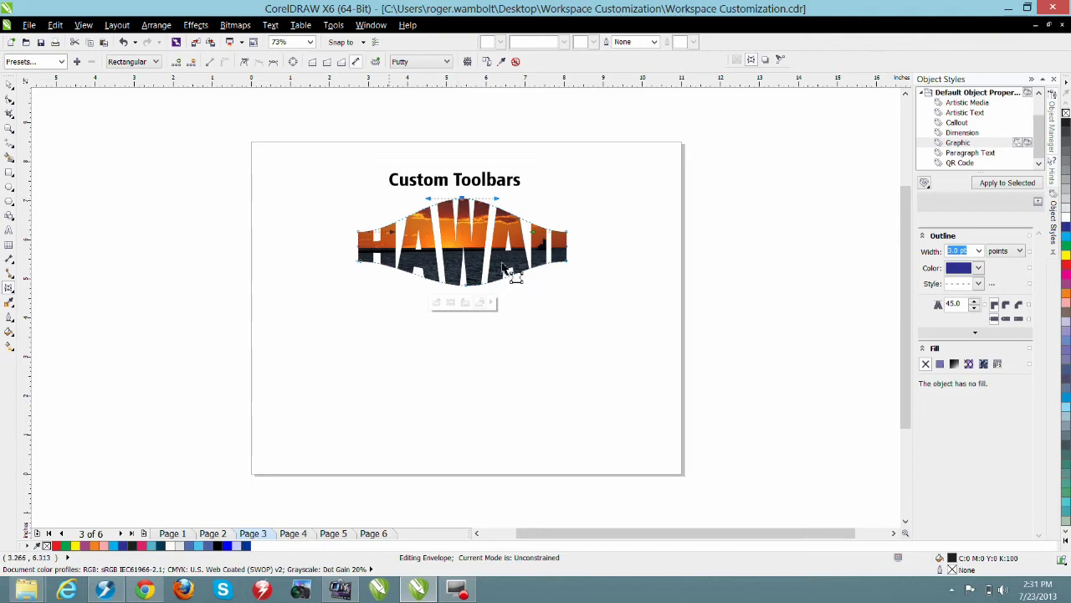
pyautogui.click(765, 59)
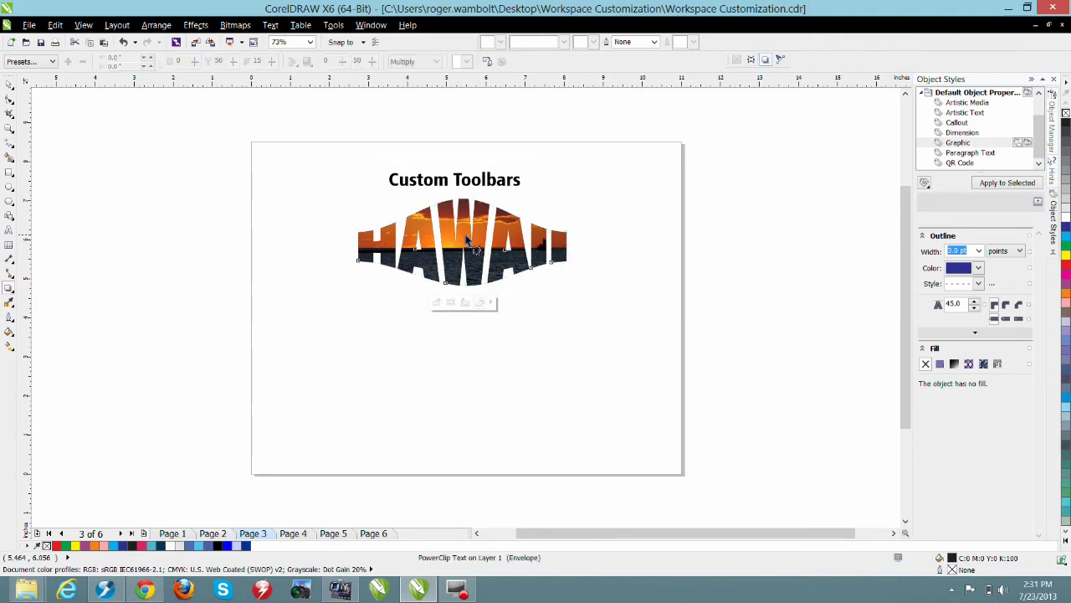
# Add a drop shadow beneath the text, retype HAWAII as FLORIDA in Edit Text, and go to page 4.
pyautogui.moveTo(510, 299); pyautogui.dragTo(514, 303)
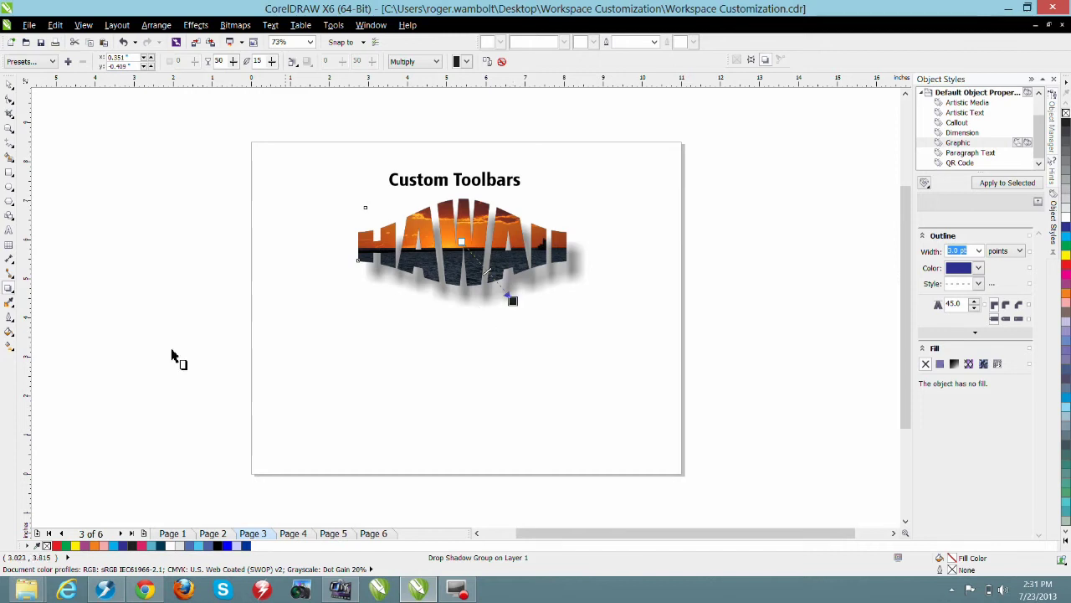
pyautogui.click(9, 229)
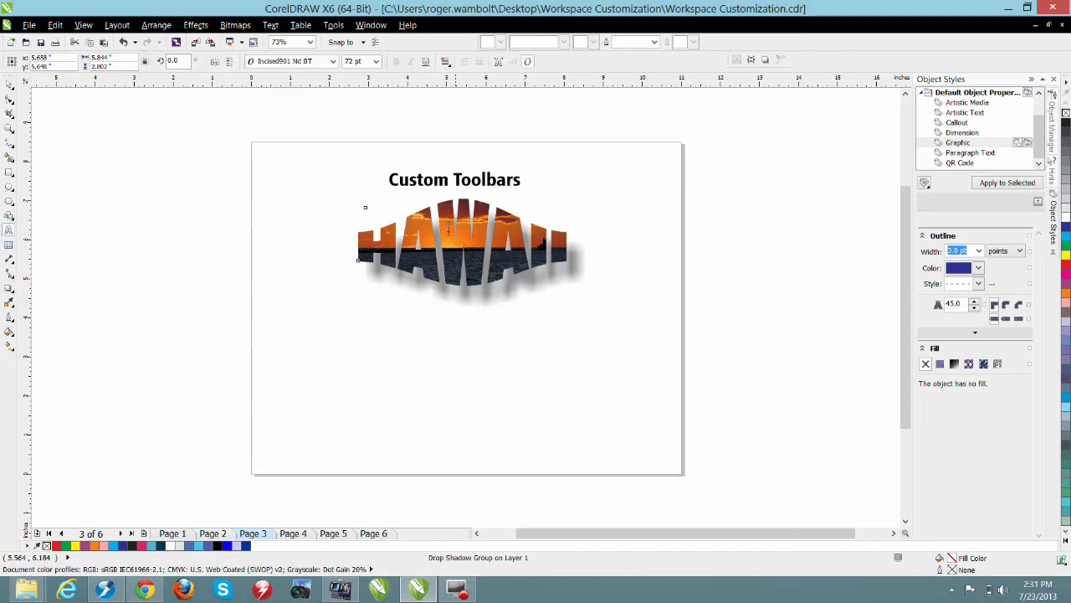
pyautogui.hotkey('ctrl', 'shift', 't')
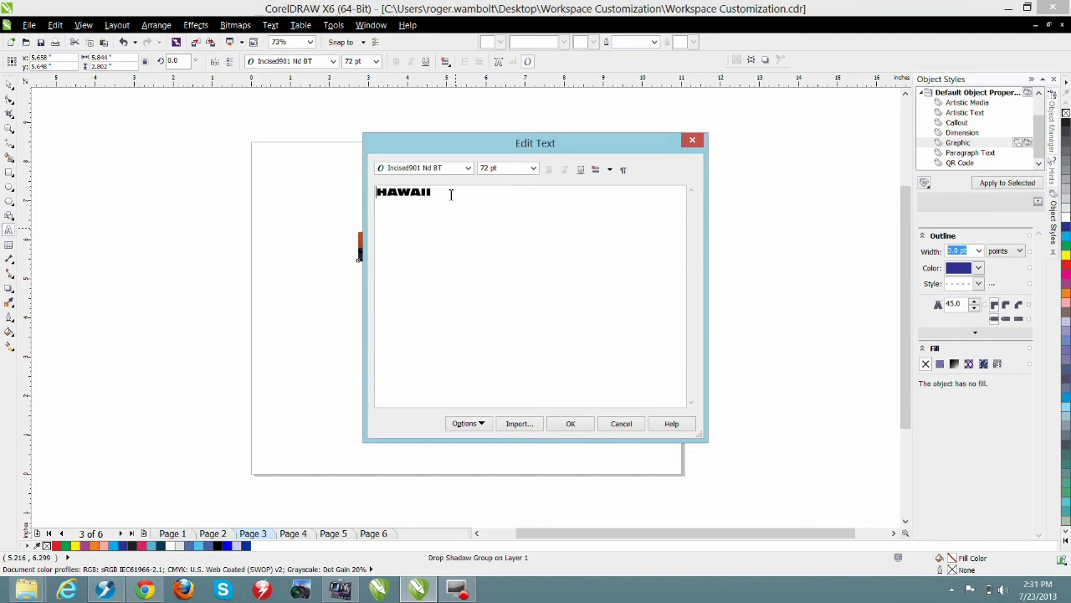
pyautogui.doubleClick(447, 193)
pyautogui.write('FLORIDA')
pyautogui.click(570, 423)
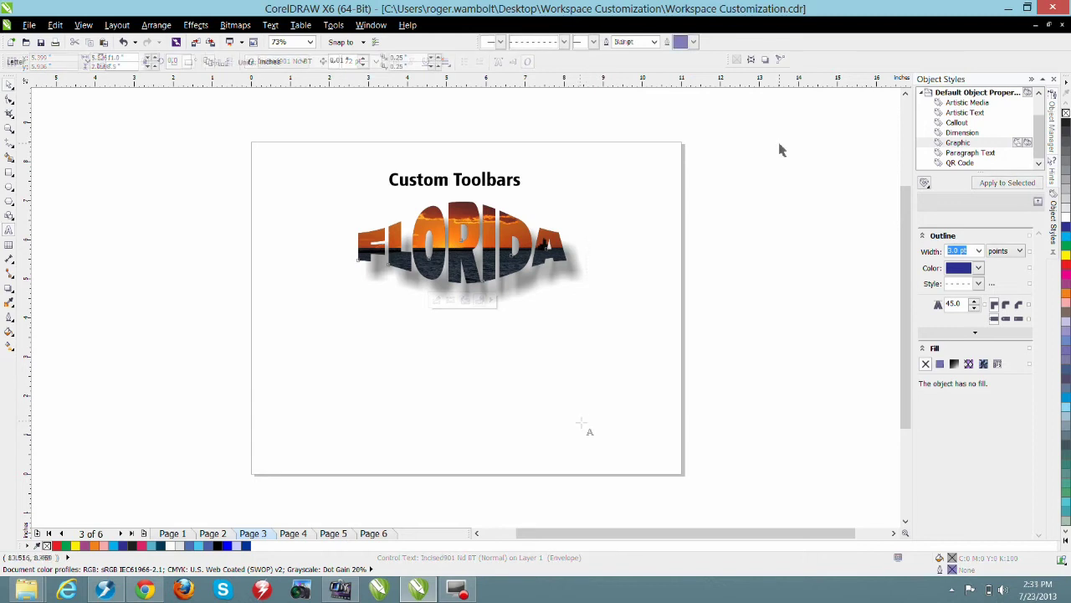
pyautogui.press('pagedown')
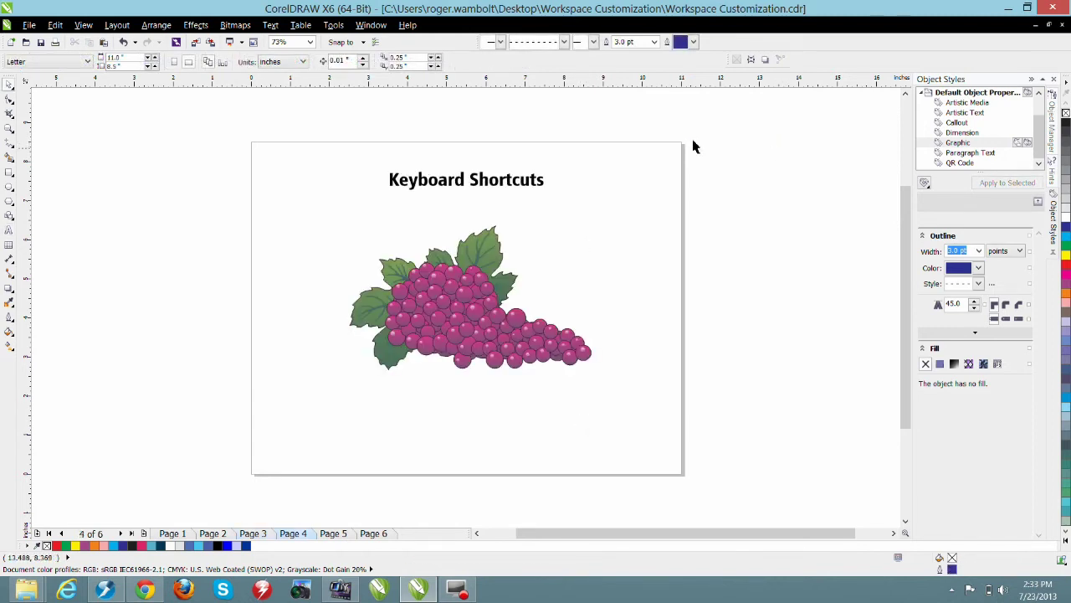
# Open the Shortcut Keys tab of the Commands customization page and expand the command category list.
pyautogui.click(333, 25)
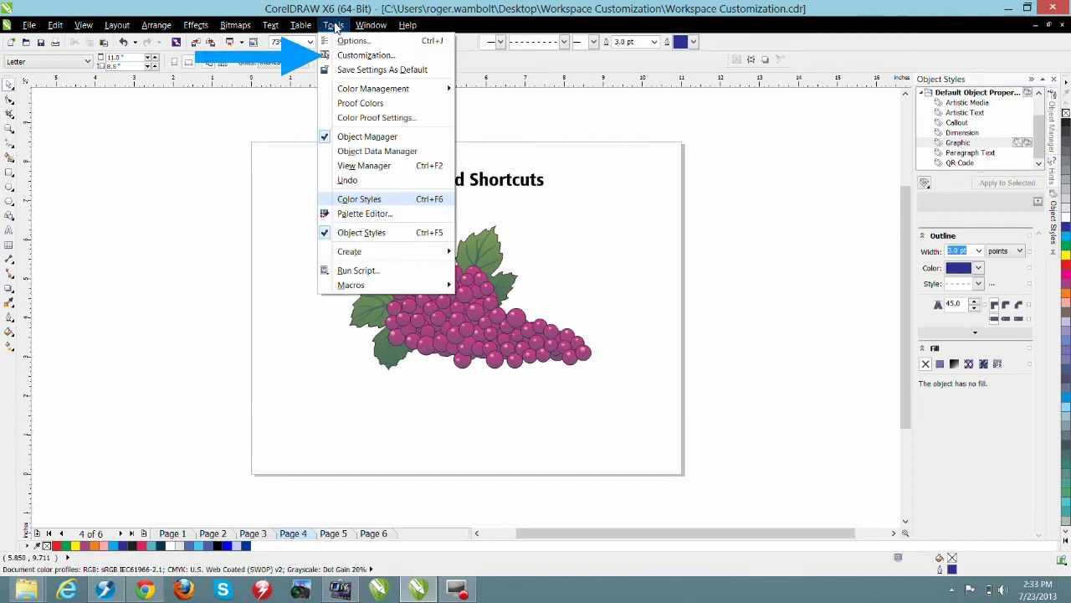
pyautogui.click(349, 55)
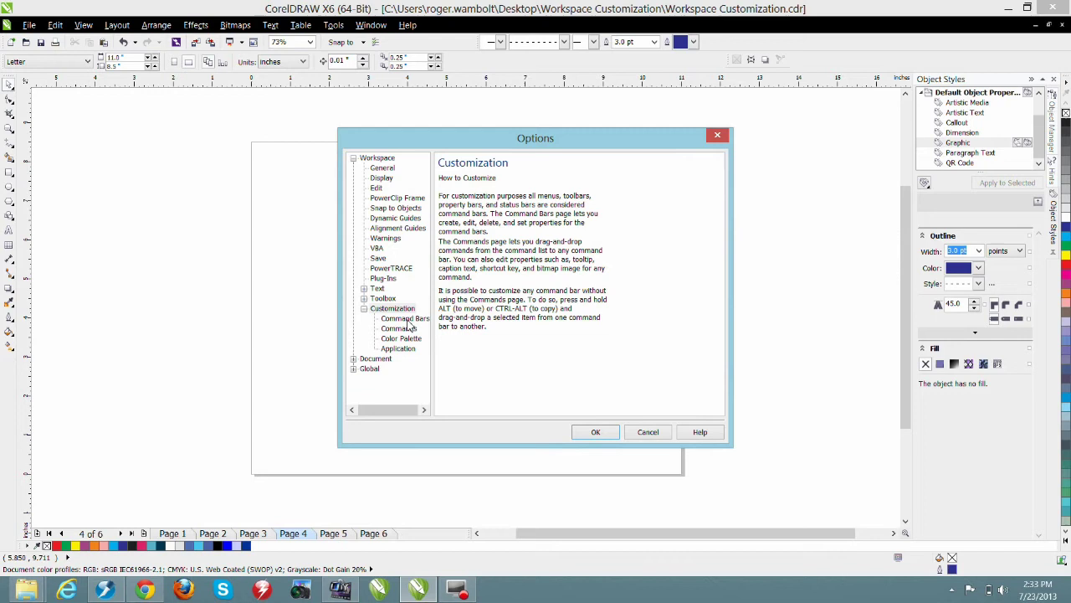
pyautogui.click(408, 329)
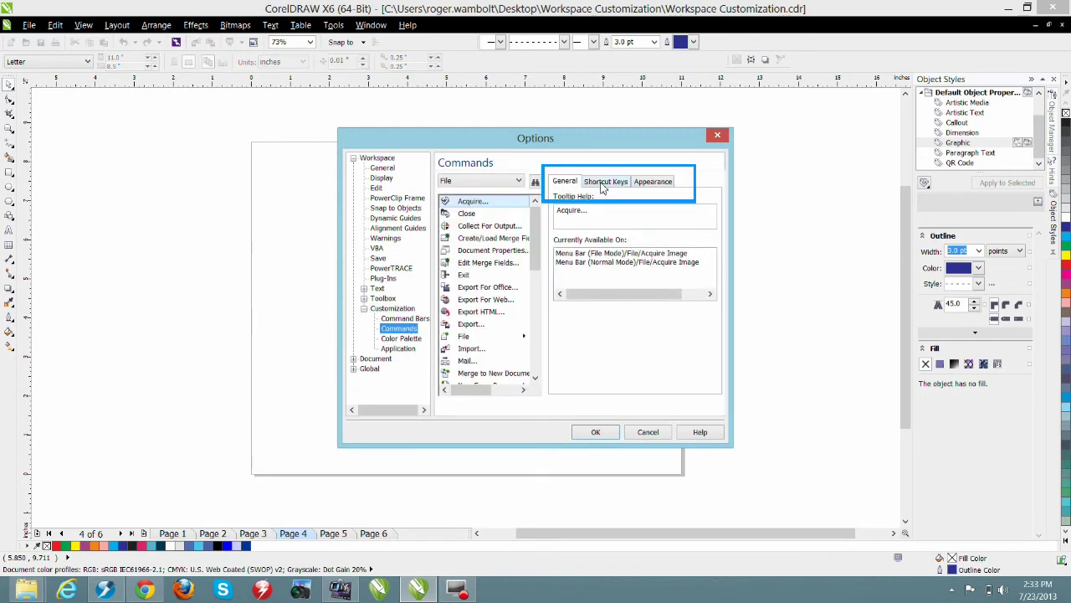
pyautogui.click(603, 181)
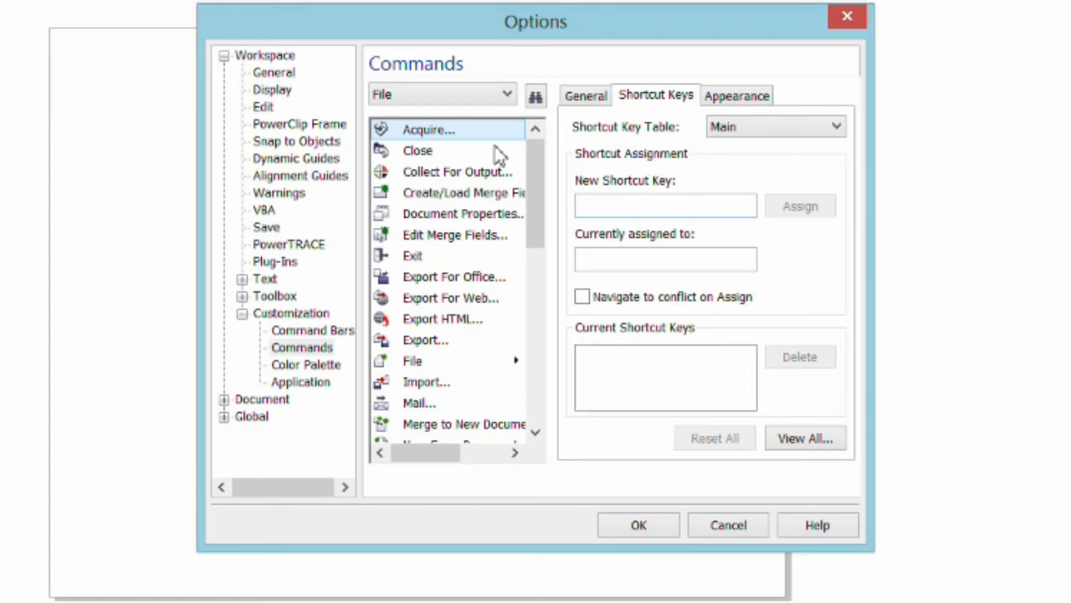
pyautogui.click(471, 96)
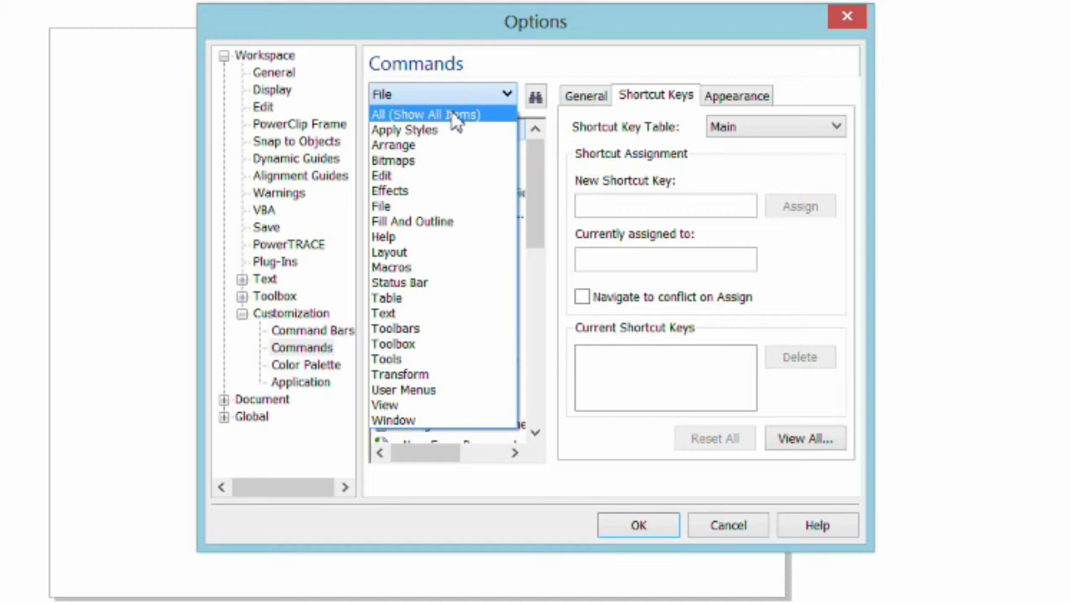
# In the View category, assign W as the shortcut for Wireframe.
pyautogui.click(419, 405)
pyautogui.click(419, 405)
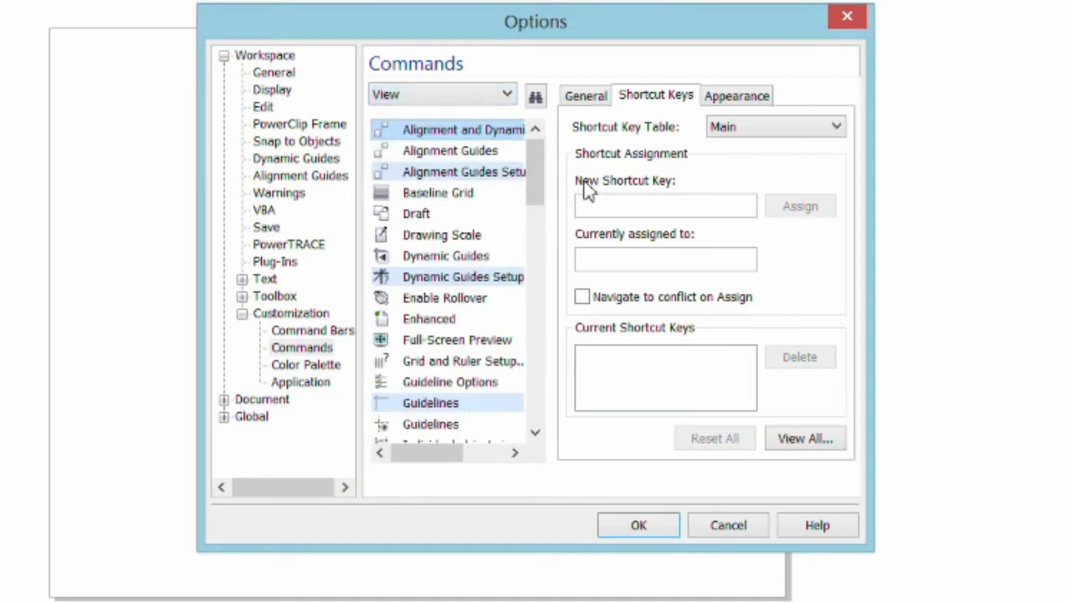
pyautogui.moveTo(537, 157); pyautogui.dragTo(567, 410)
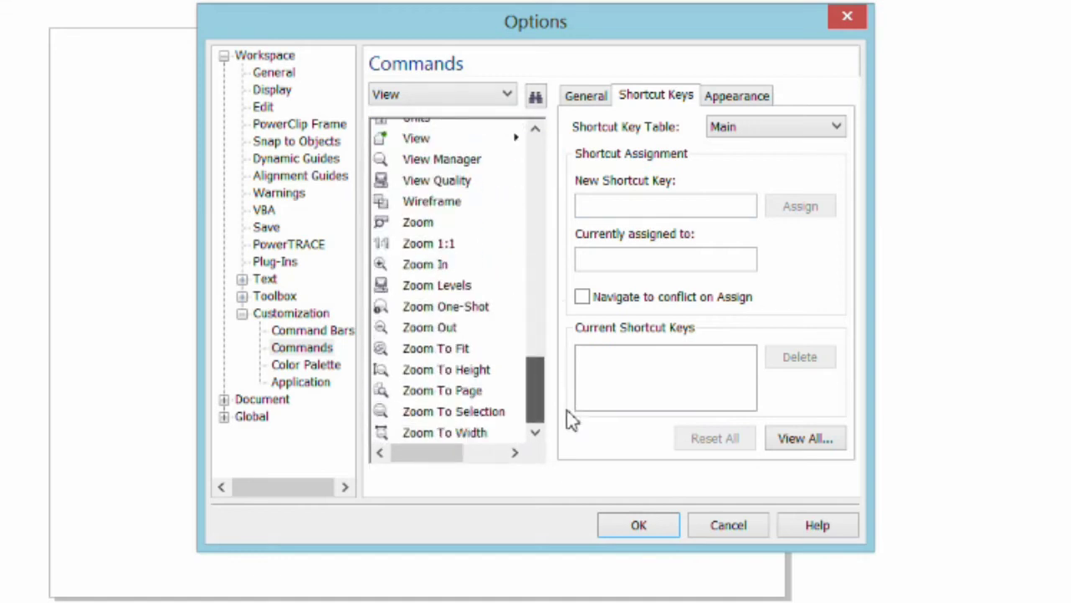
pyautogui.click(441, 203)
pyautogui.click(624, 202)
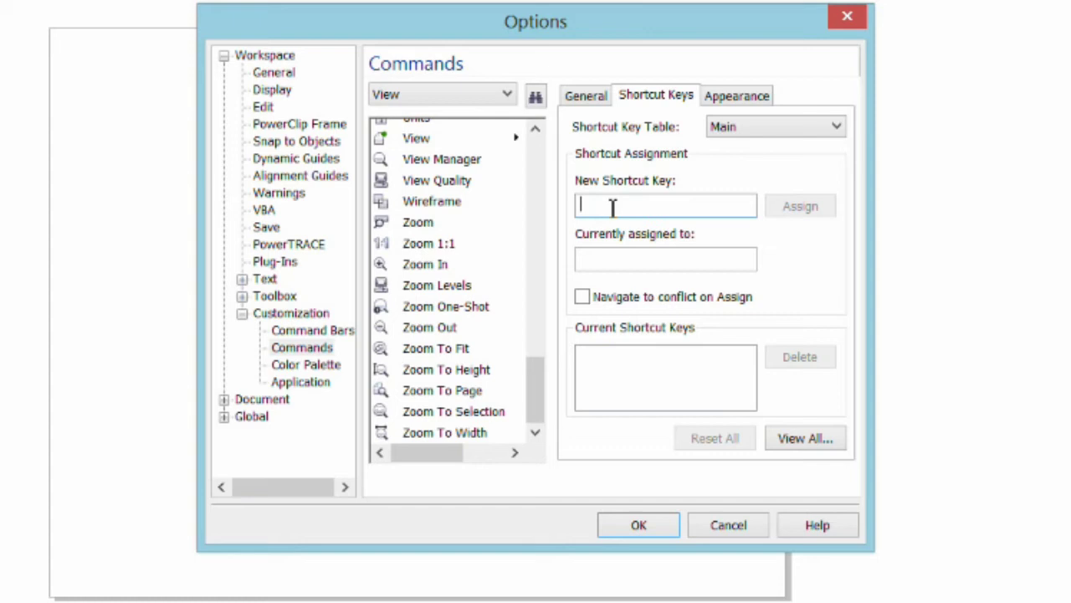
pyautogui.press('w')
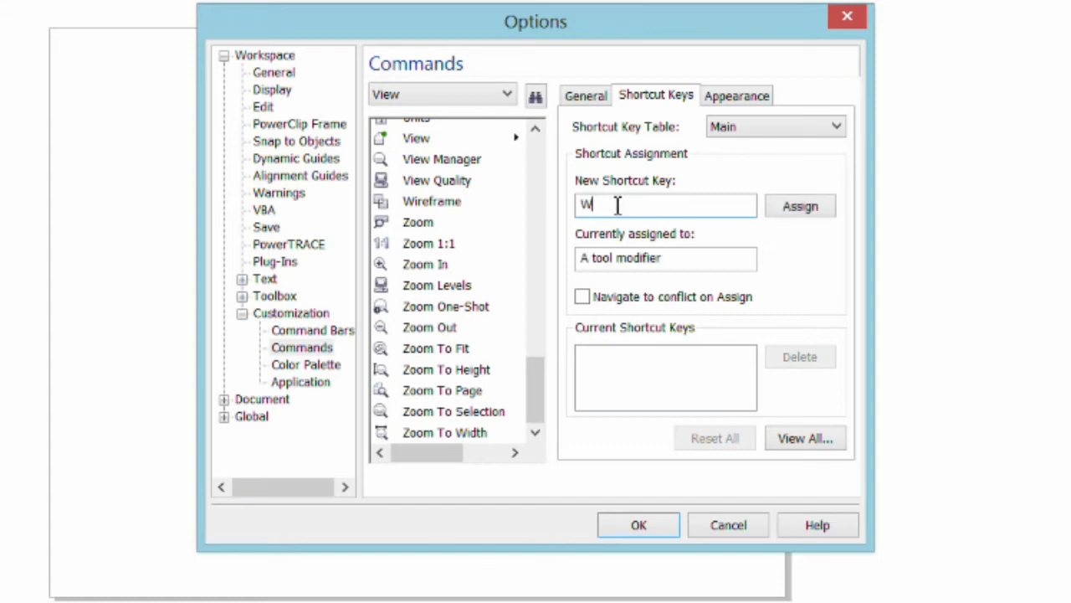
pyautogui.click(798, 208)
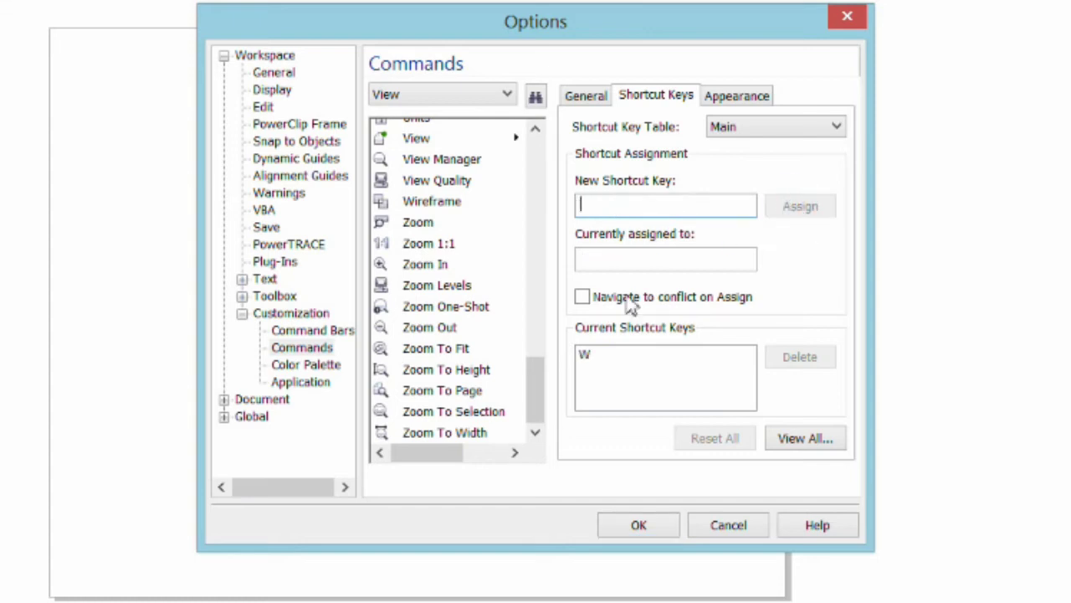
# Assign Q as the shortcut for the Enhanced view command.
pyautogui.moveTo(541, 385)
pyautogui.mouseDown()
pyautogui.moveTo(545, 206)
pyautogui.moveTo(528, 161)
pyautogui.mouseUp()
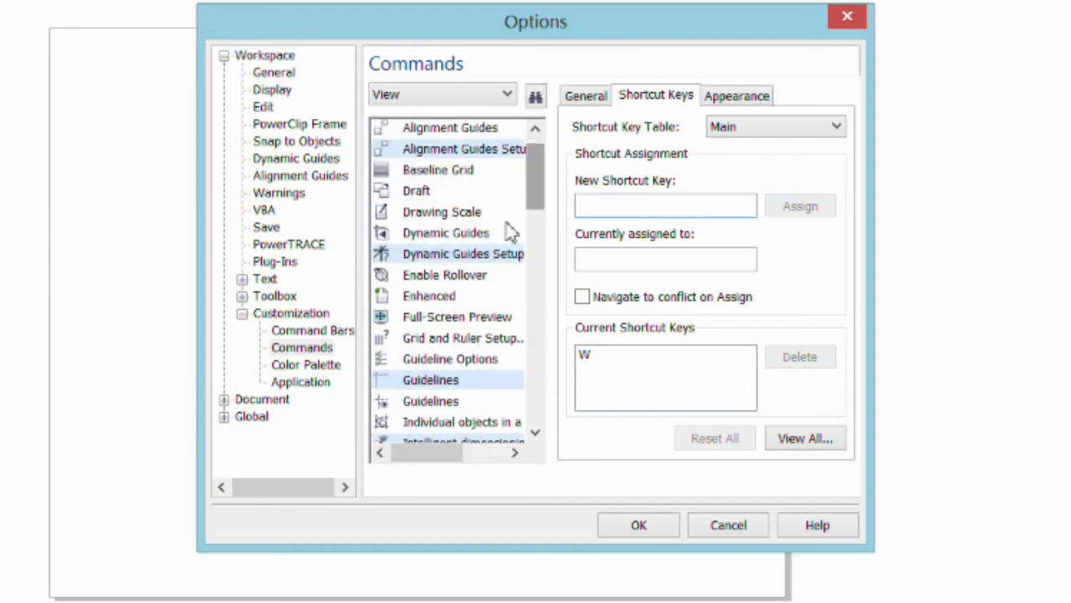
pyautogui.click(425, 302)
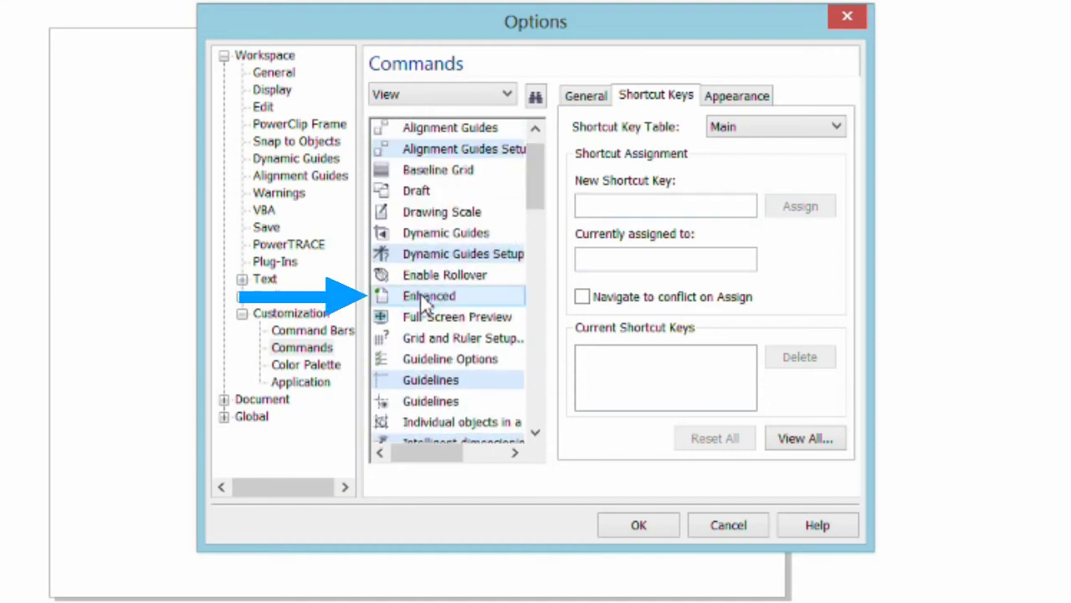
pyautogui.click(590, 207)
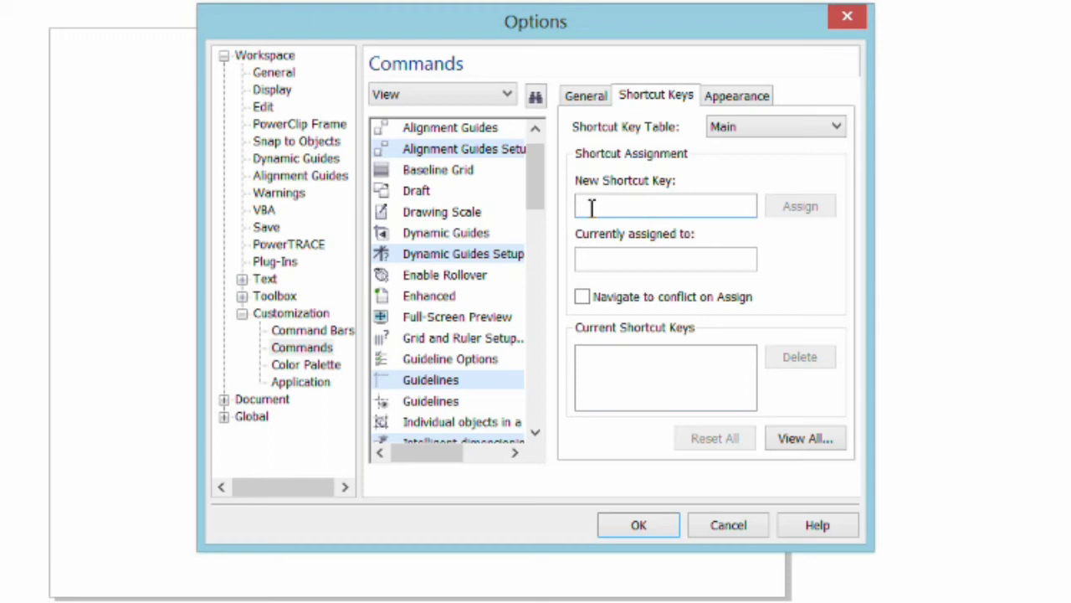
pyautogui.click(812, 208)
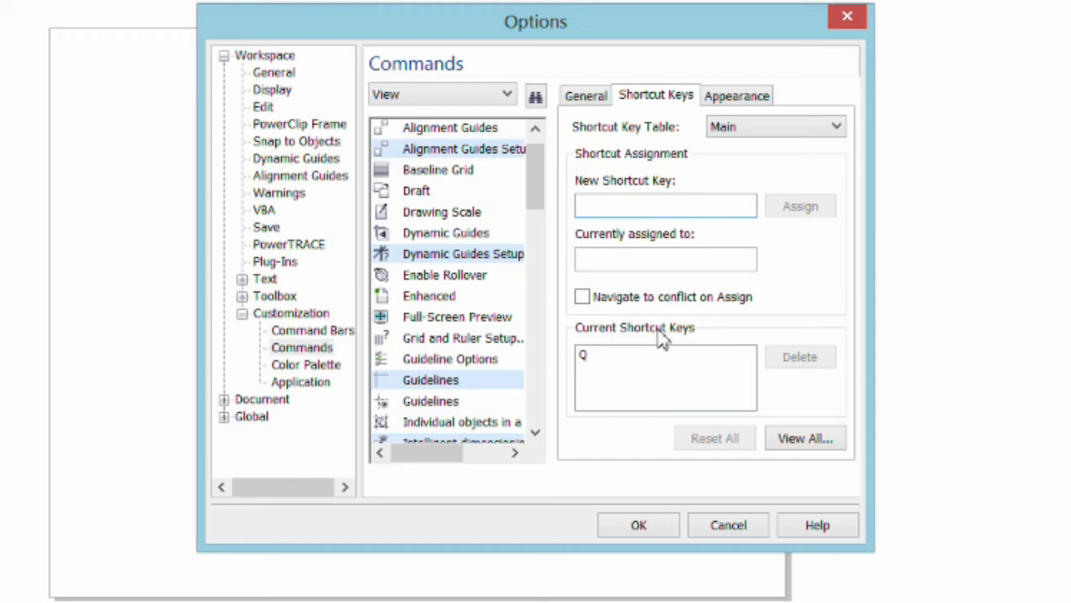
# Assign S as the Page Sorter View shortcut and close Options with OK.
pyautogui.moveTo(540, 180); pyautogui.dragTo(532, 279)
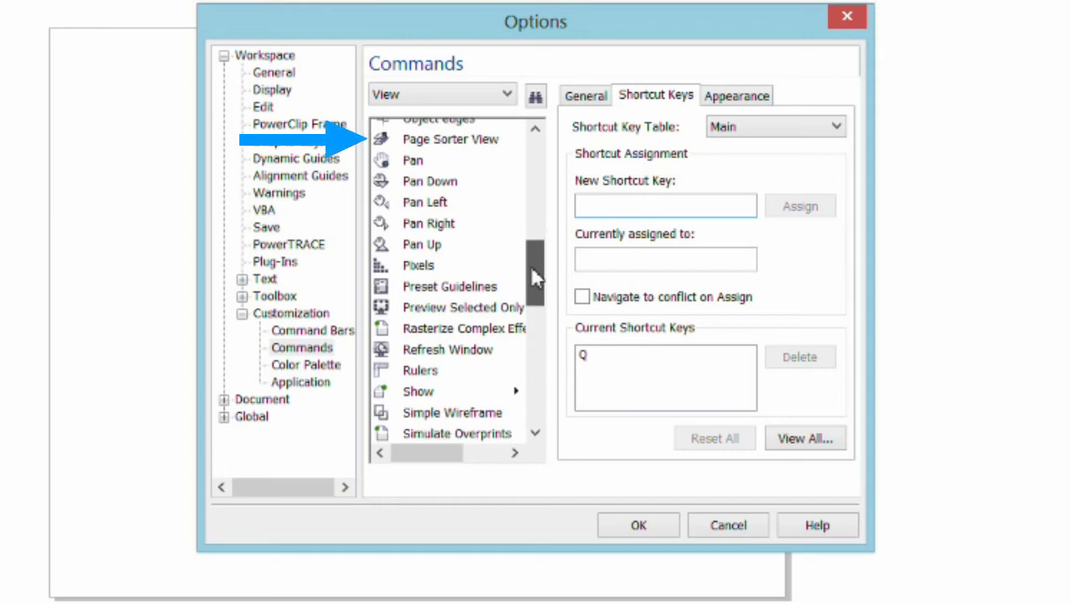
pyautogui.click(454, 138)
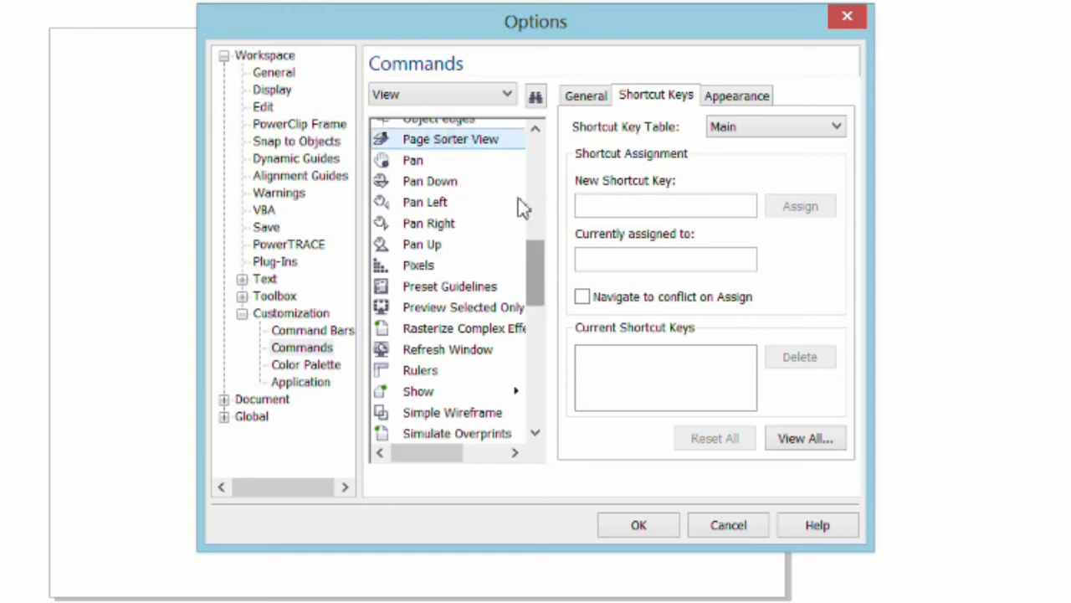
pyautogui.click(597, 206)
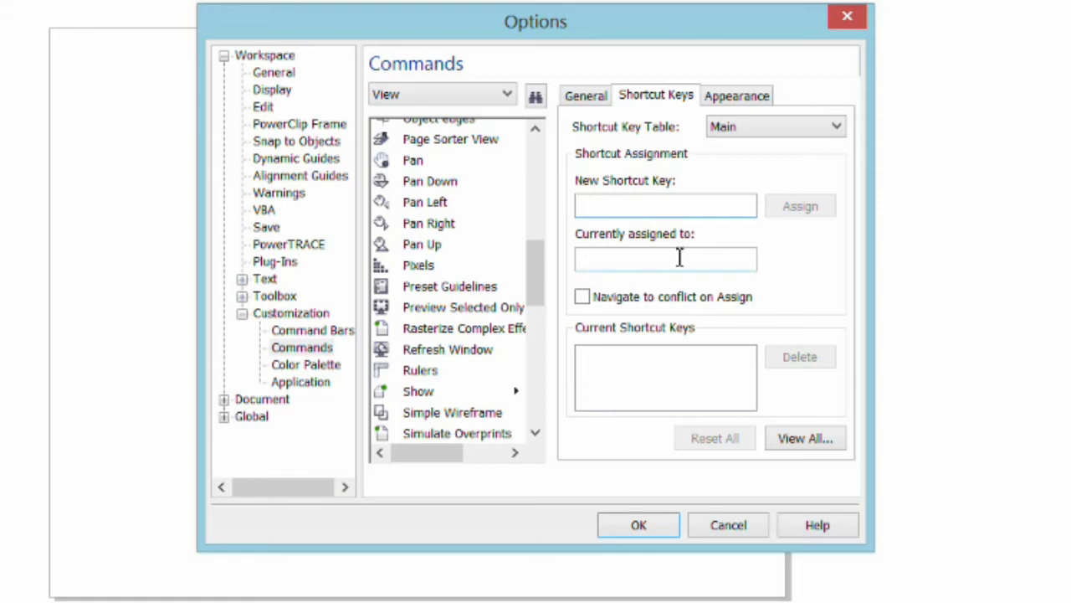
pyautogui.press('s')
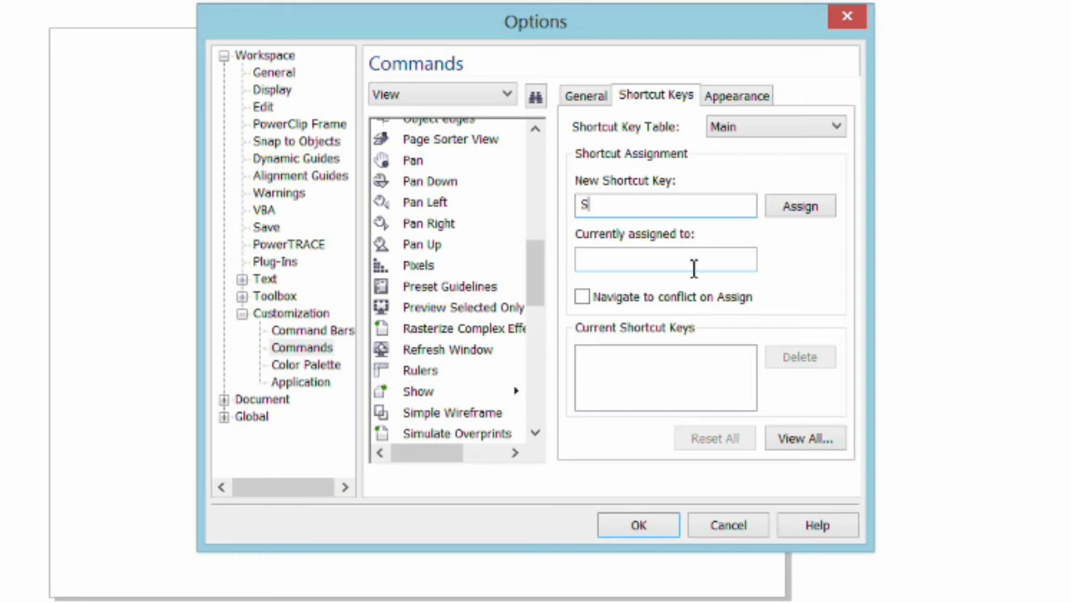
pyautogui.click(797, 207)
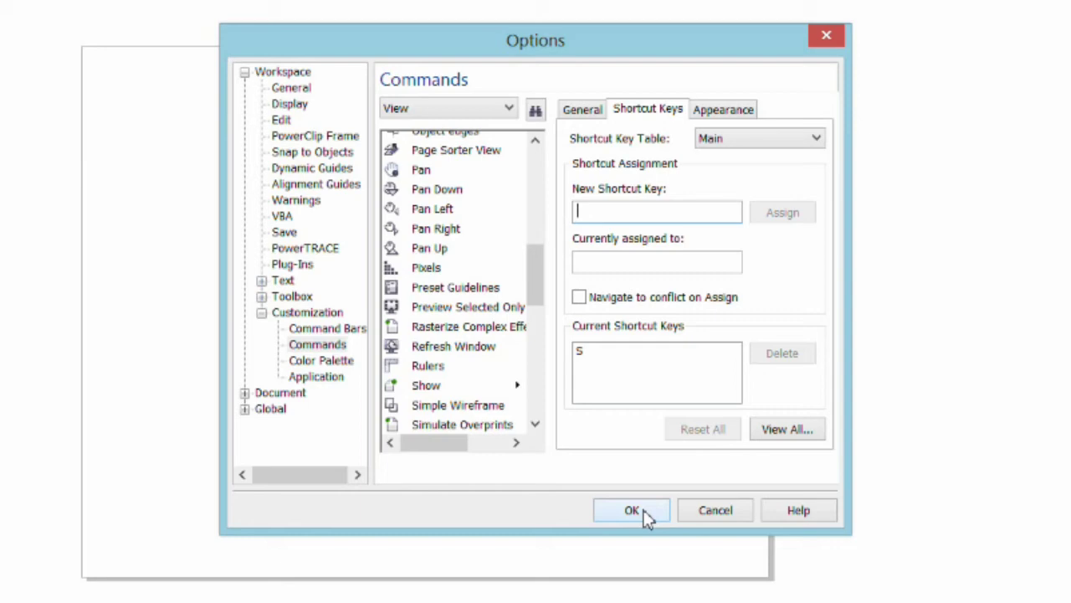
pyautogui.click(633, 512)
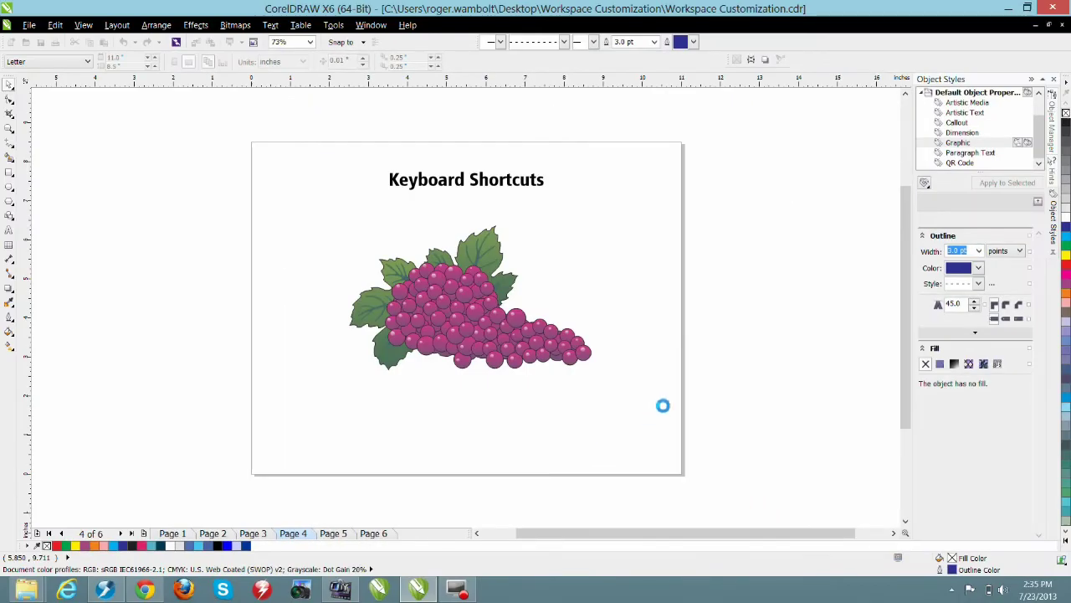
pyautogui.hotkey('shift', 'F9')
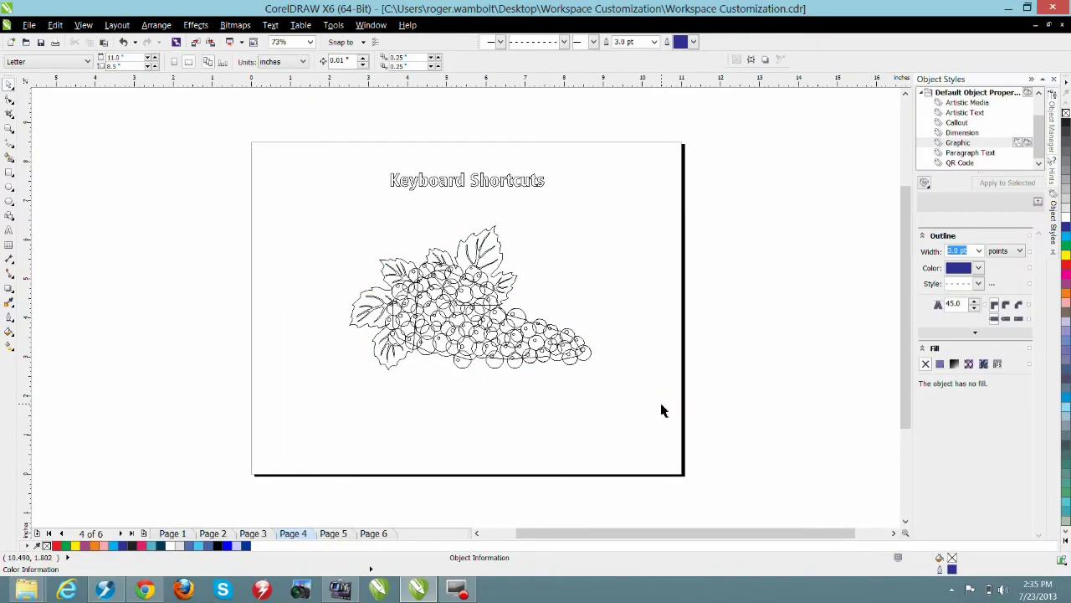
pyautogui.hotkey('shift', 'F9')
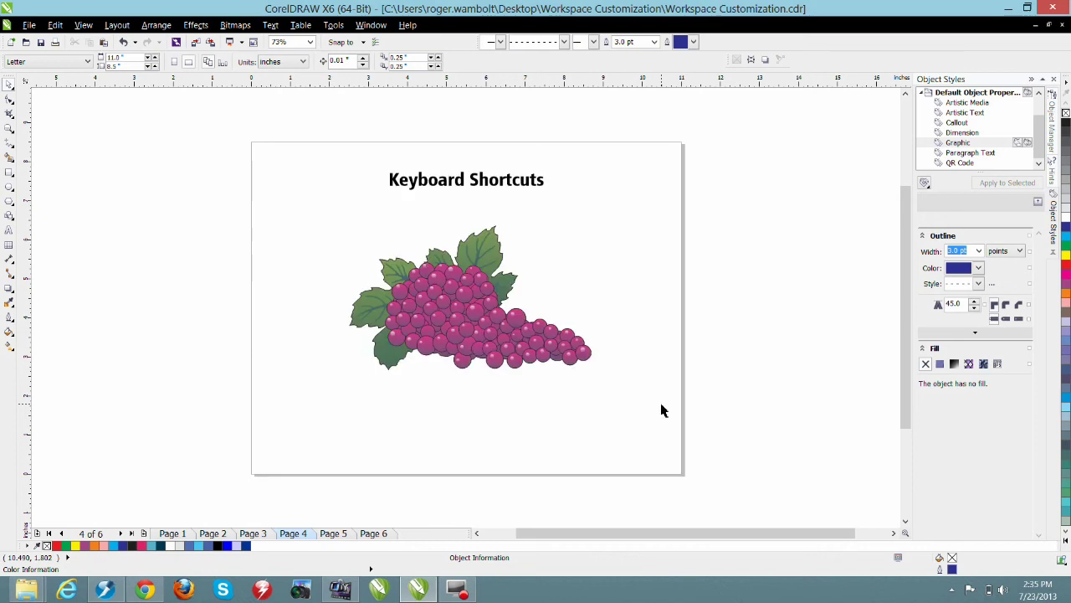
pyautogui.hotkey('ctrl', 'alt', 'p')
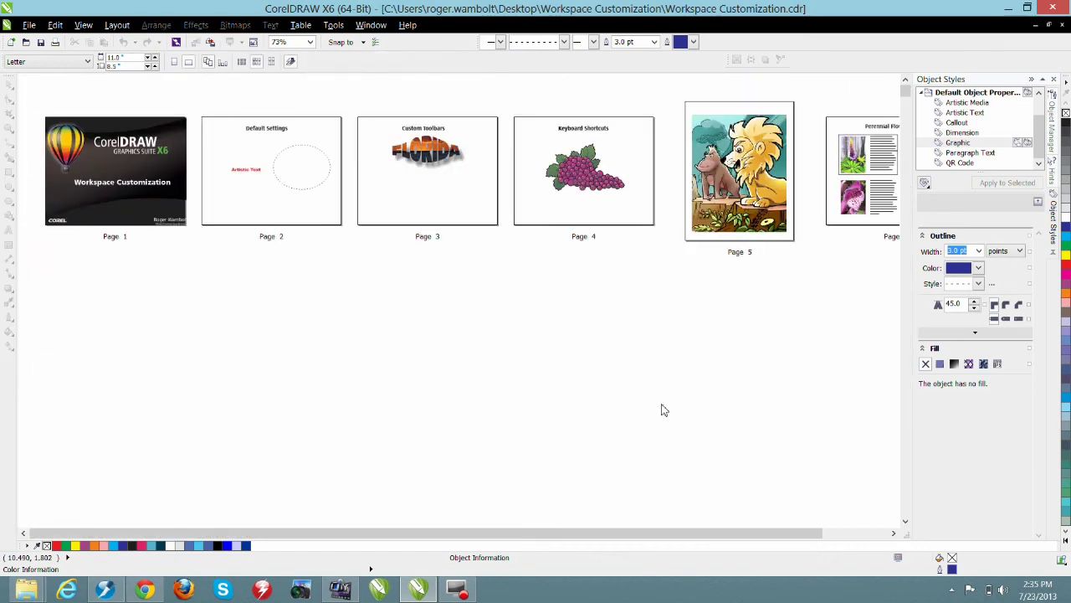
pyautogui.doubleClick(586, 197)
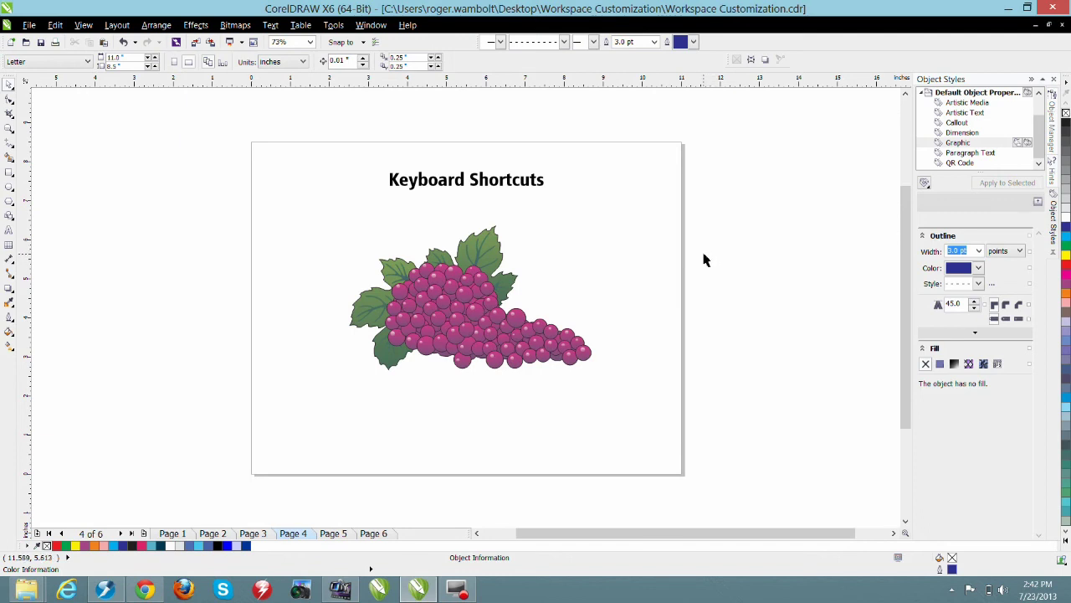
# Select X6 Default Workspace in Options > Workspace and open the Export Workspace dialog.
pyautogui.click(333, 25)
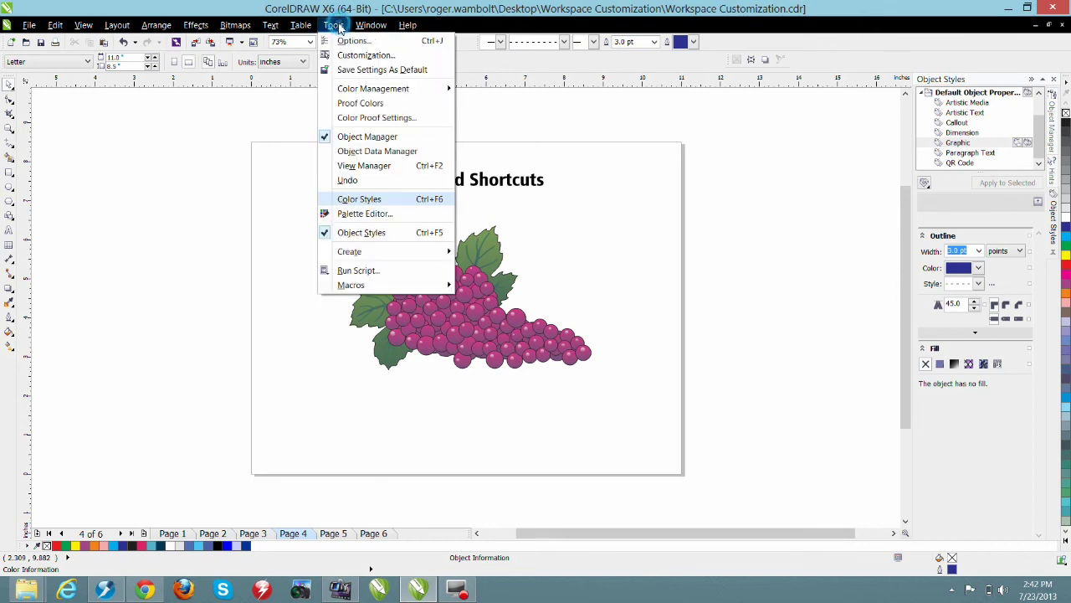
pyautogui.click(340, 42)
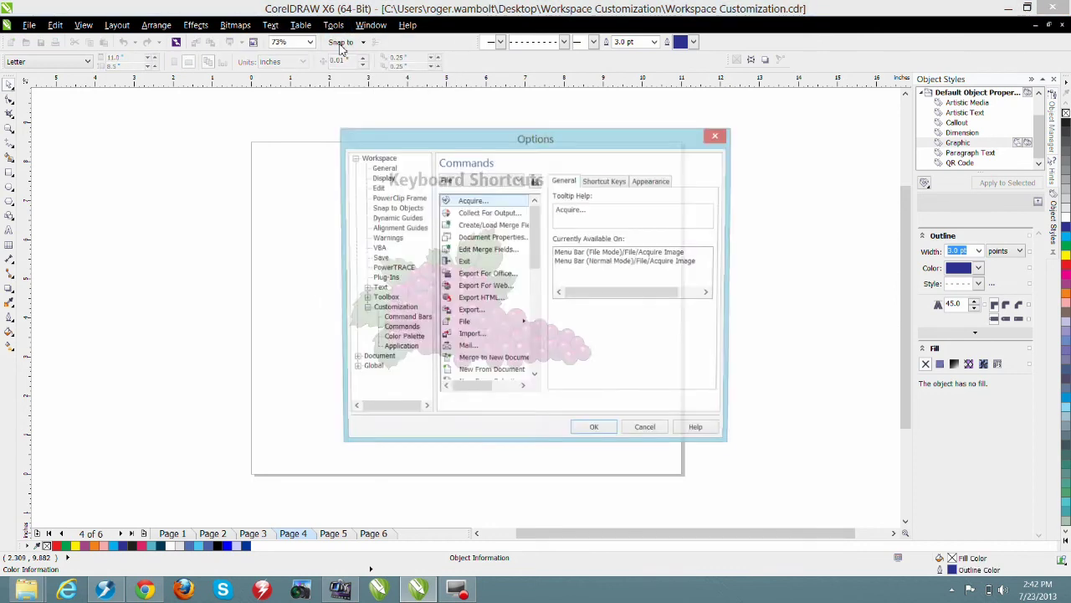
pyautogui.click(374, 159)
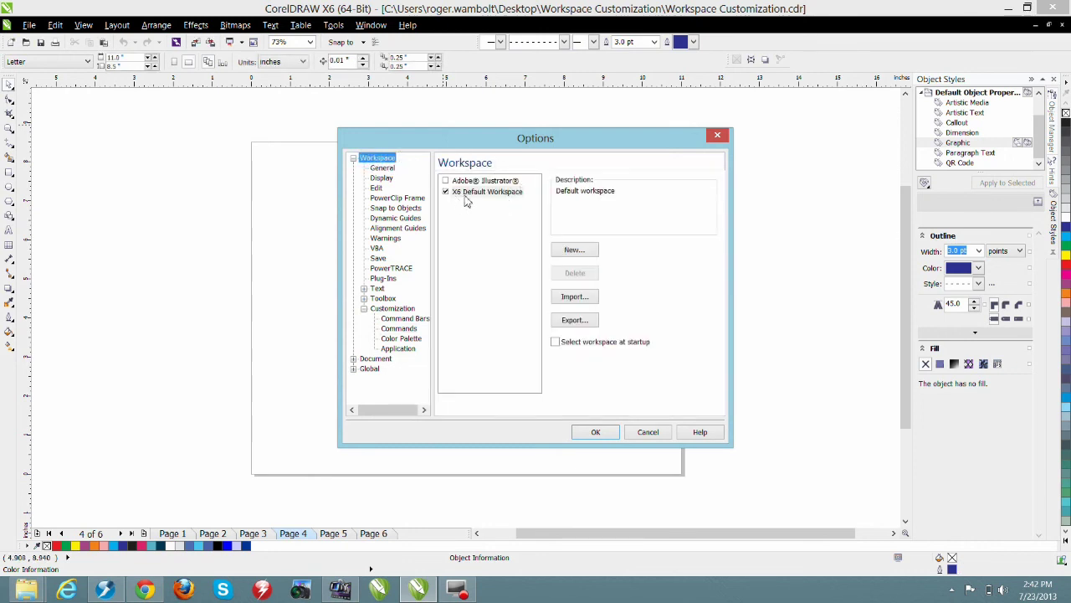
pyautogui.click(447, 181)
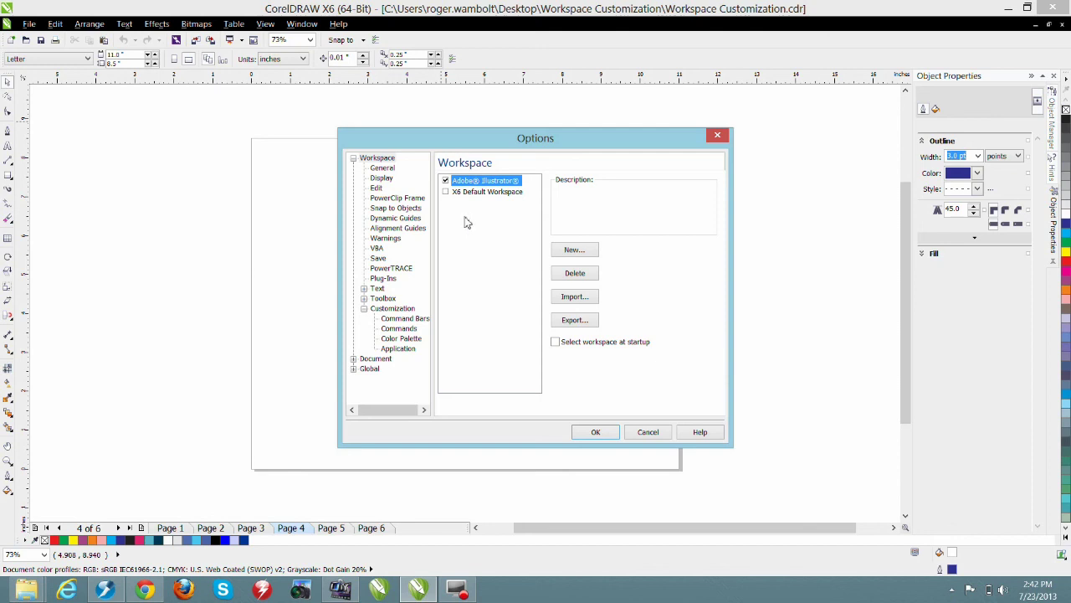
pyautogui.click(449, 194)
pyautogui.click(446, 192)
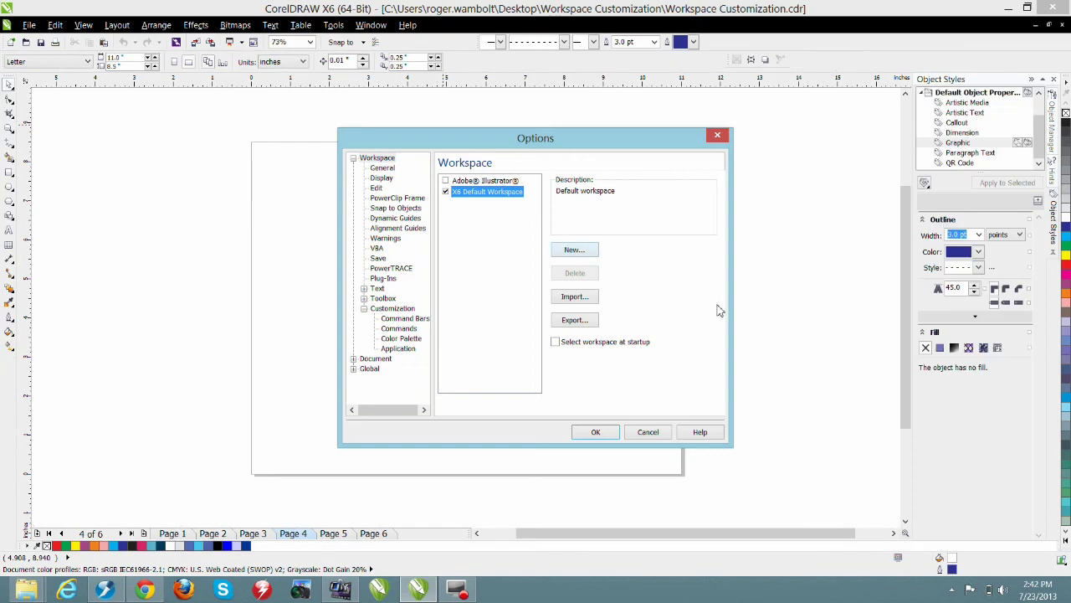
pyautogui.click(575, 320)
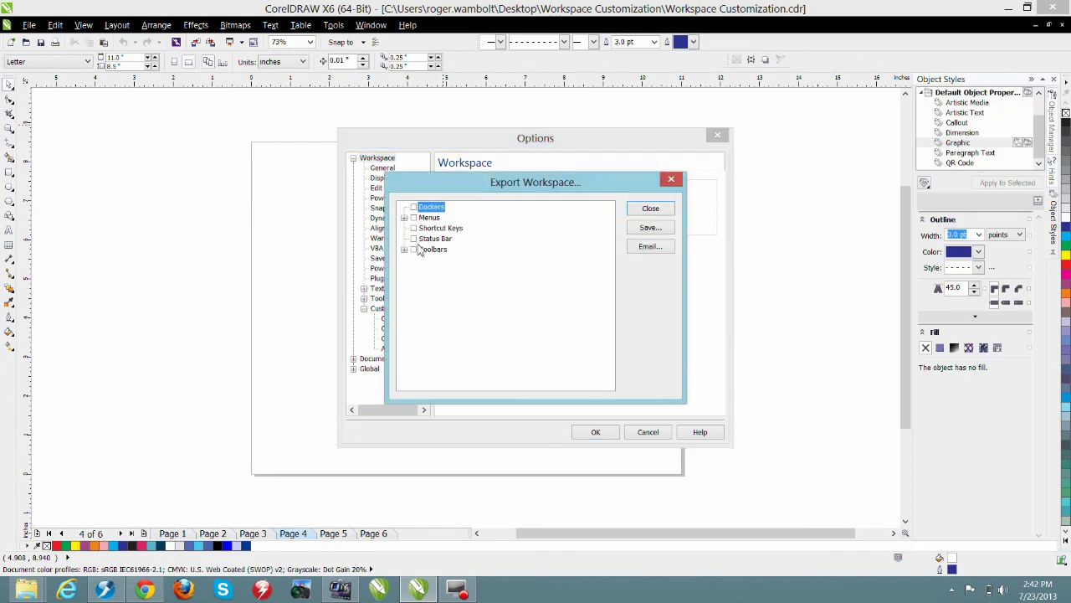
# Check Dockers, Menus, Shortcut Keys, Status Bar and Toolbars for export.
pyautogui.click(413, 207)
pyautogui.click(413, 218)
pyautogui.click(413, 228)
pyautogui.click(414, 239)
pyautogui.click(413, 249)
# Save the exported workspace as 'Workspace customization.xslt'.
pyautogui.click(649, 228)
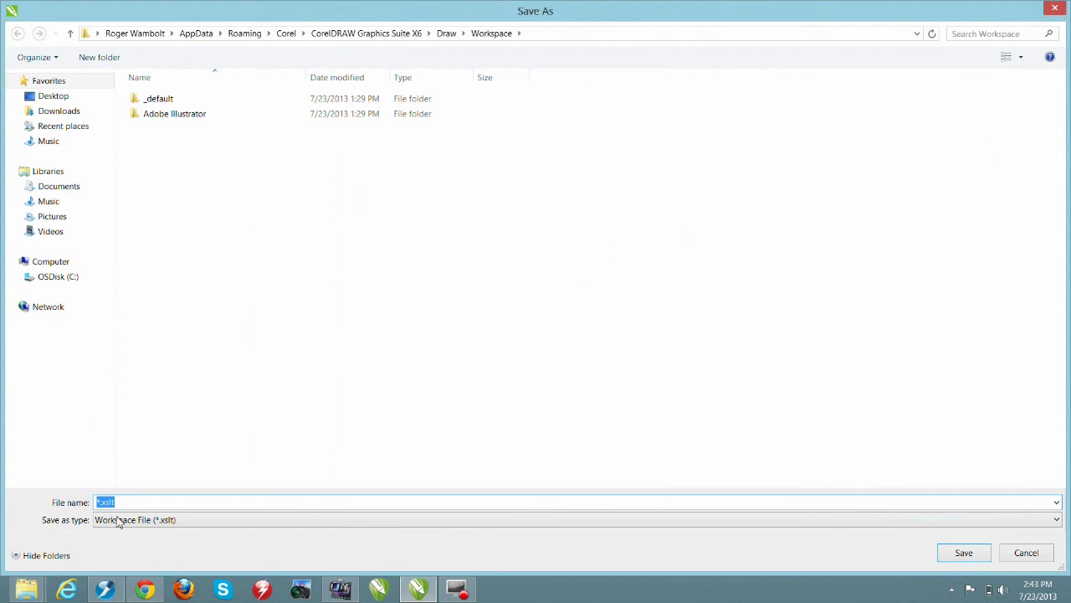
pyautogui.click(98, 502)
pyautogui.press('BackSpace')
pyautogui.write('Workspace customization')
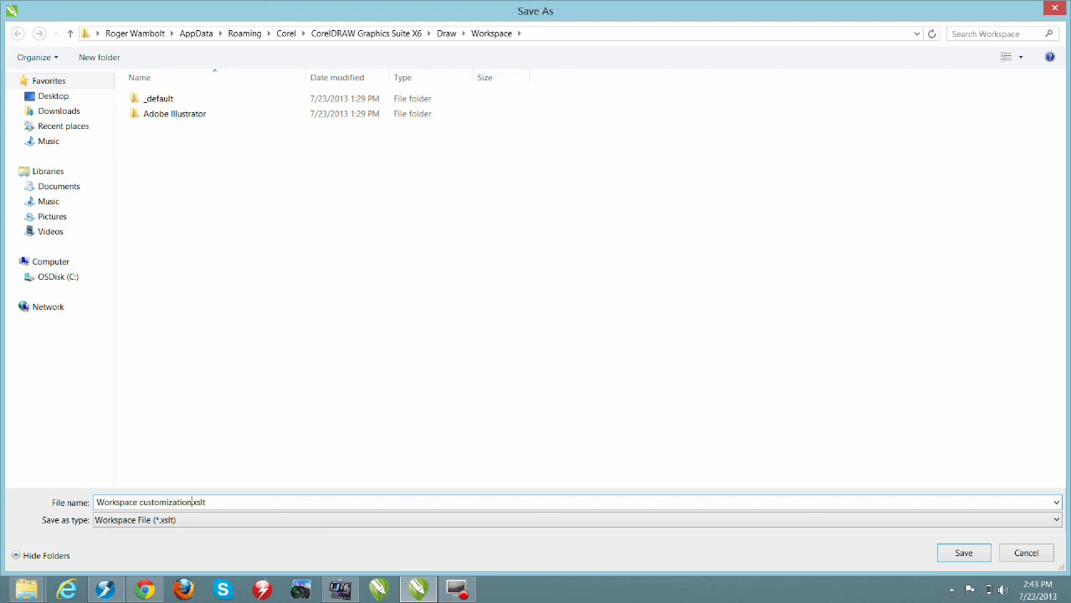
pyautogui.click(959, 552)
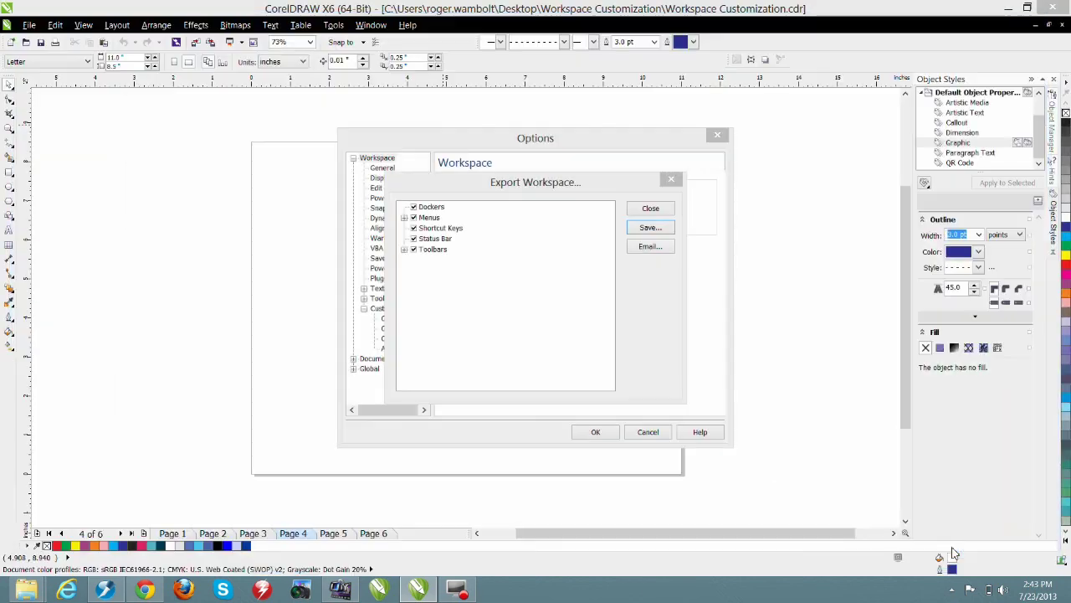
# Close the Export Workspace dialog to return to the Options Workspace page.
pyautogui.click(652, 208)
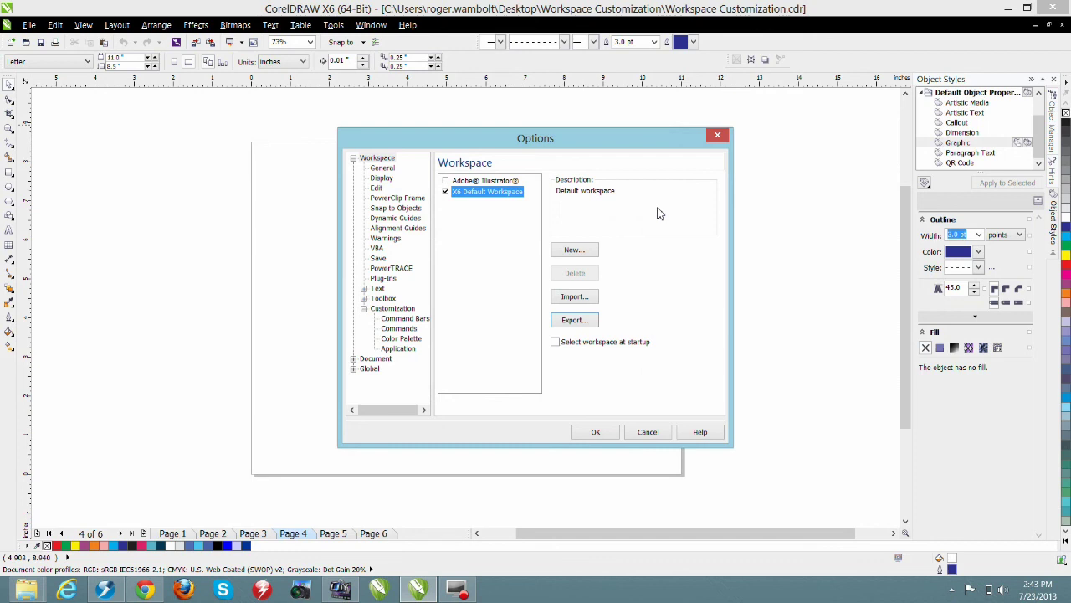